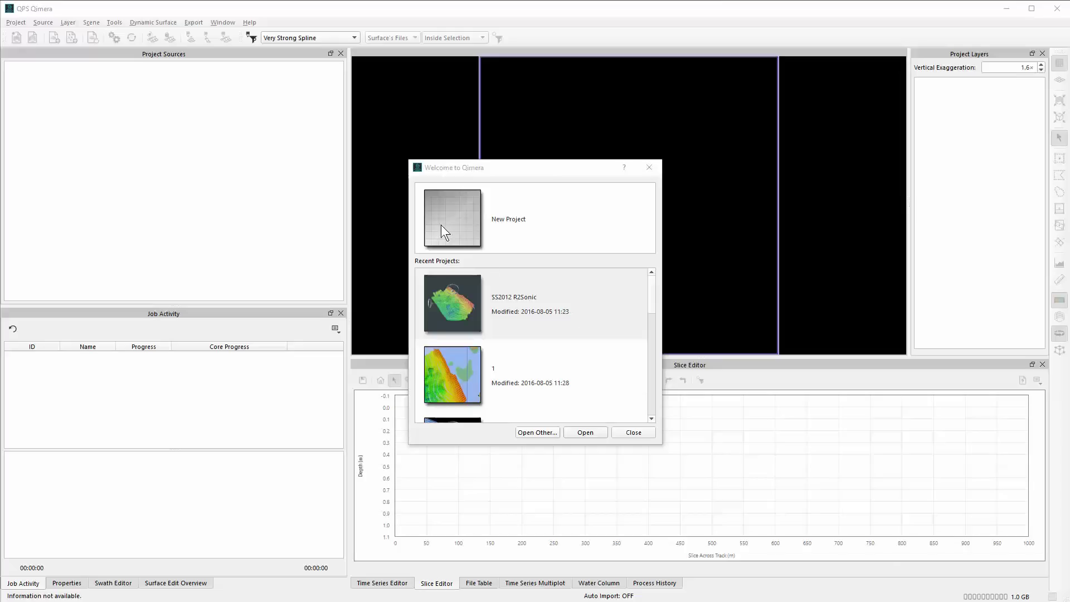
Create a new project named FMHydro to Qimera with the automatic coordinate system.
{"action": "left_click", "coordinate": [461, 206]}
{"action": "left_click", "coordinate": [593, 432]}
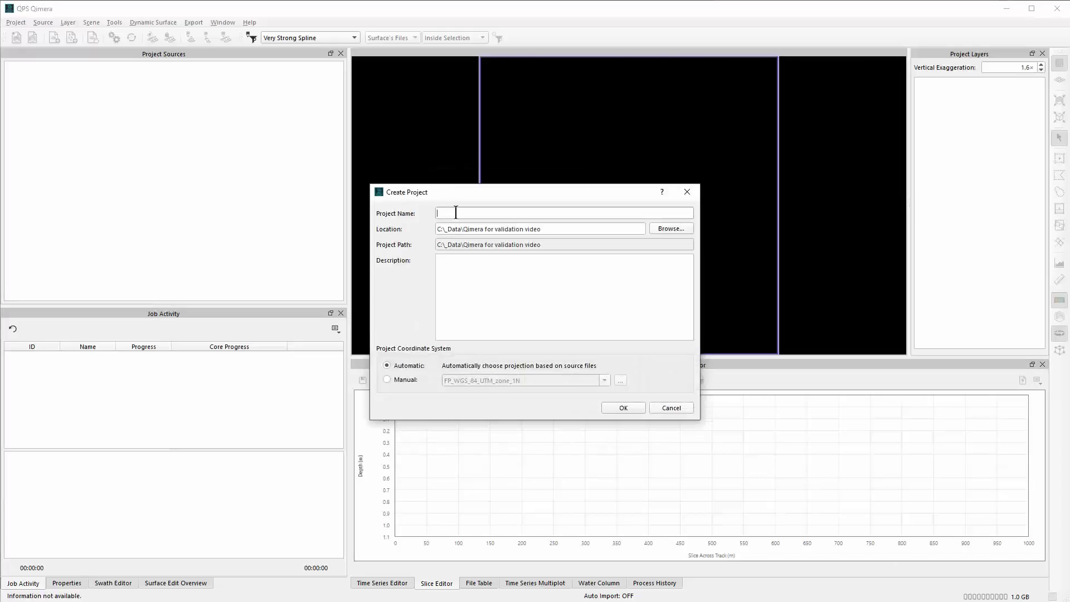
{"action": "type", "text": "FMHydro to Qimera"}
{"action": "left_click", "coordinate": [627, 405]}
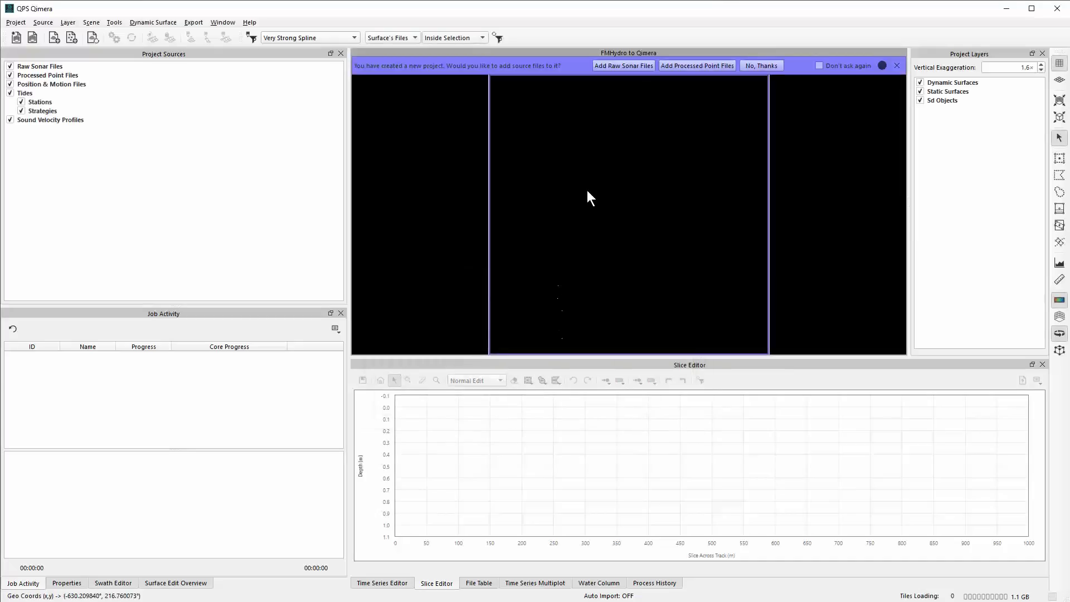
Start adding HIPS files as processed point files, with the HDCS data path set to the HDCS_Data folder of SS2012_HIPS.
{"action": "left_click", "coordinate": [689, 66]}
{"action": "left_click_drag", "start_coordinate": [539, 198], "coordinate": [516, 146]}
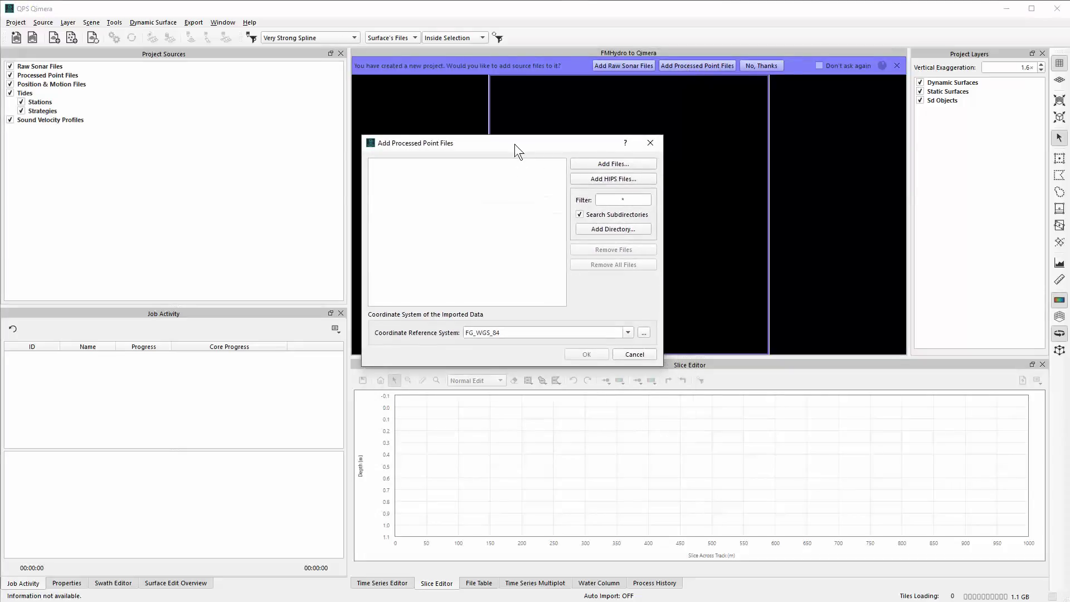
{"action": "left_click", "coordinate": [603, 178]}
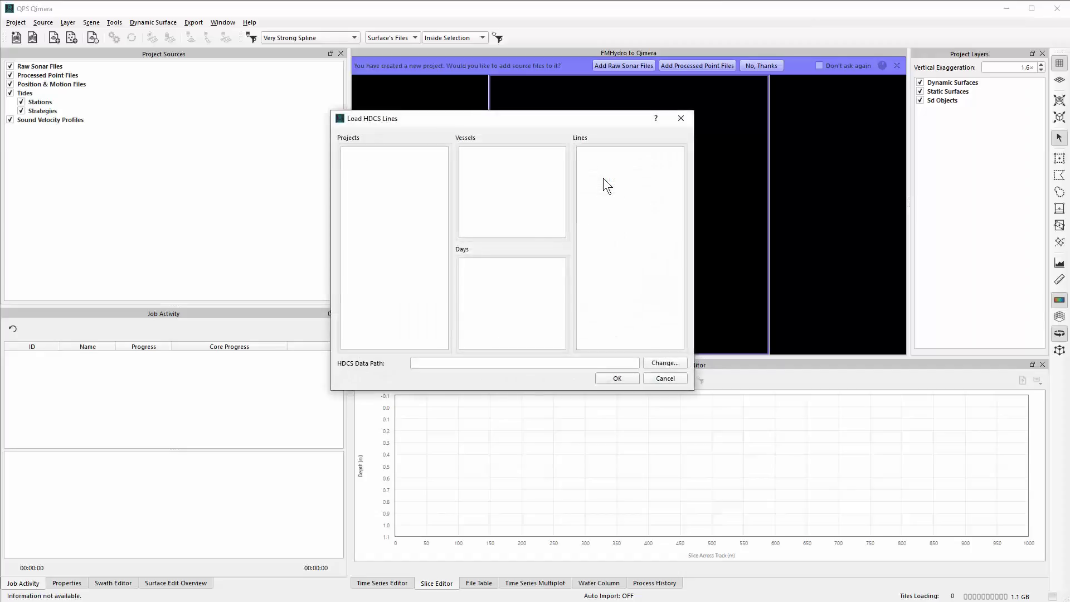
{"action": "left_click", "coordinate": [661, 362]}
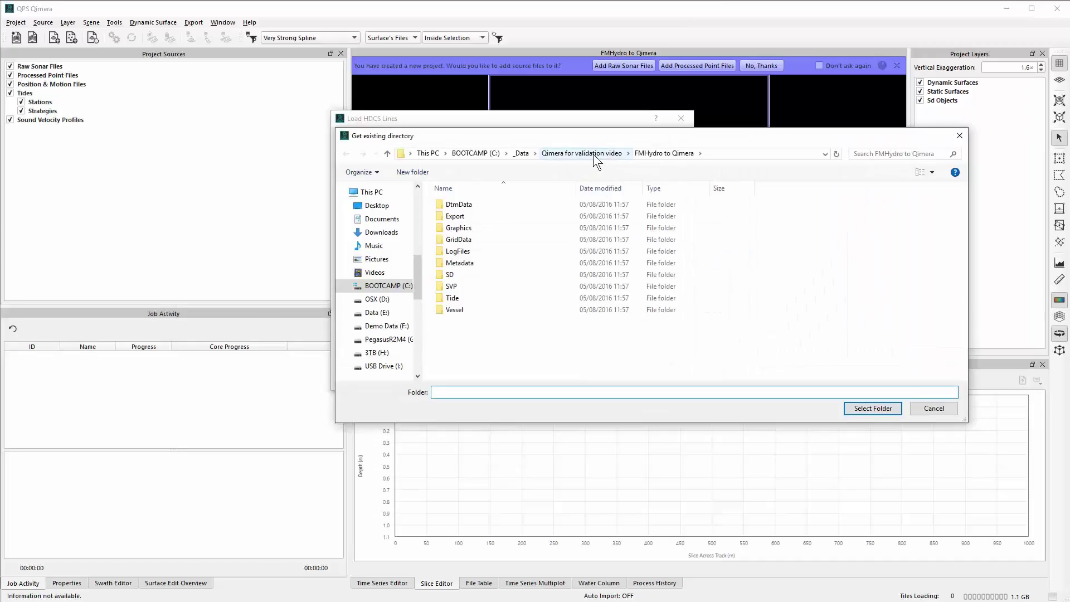
{"action": "left_click", "coordinate": [592, 153]}
{"action": "double_click", "coordinate": [474, 238]}
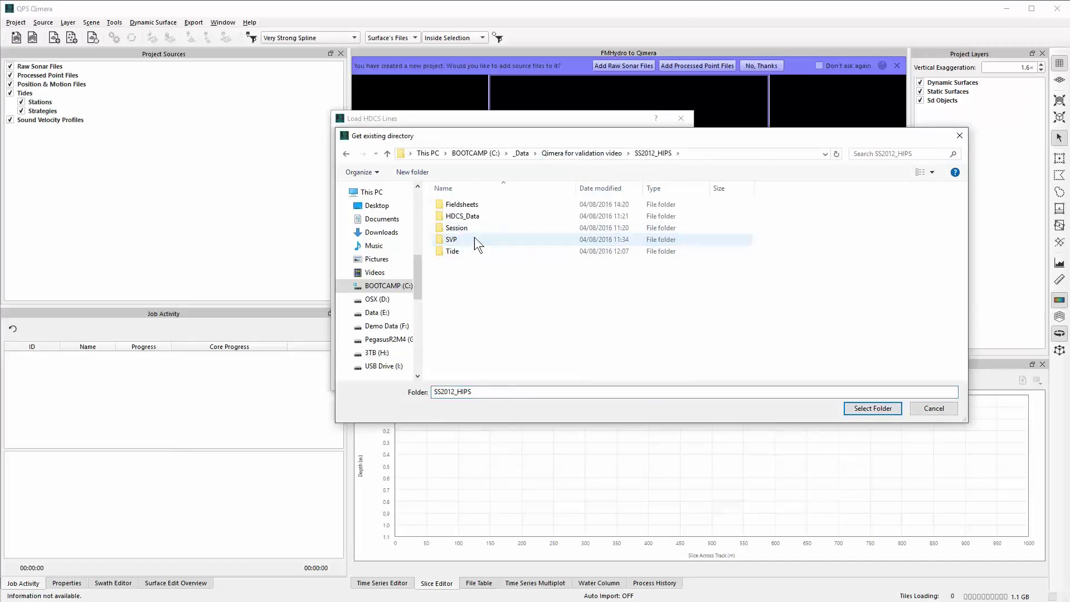
{"action": "double_click", "coordinate": [471, 217]}
{"action": "left_click", "coordinate": [882, 411]}
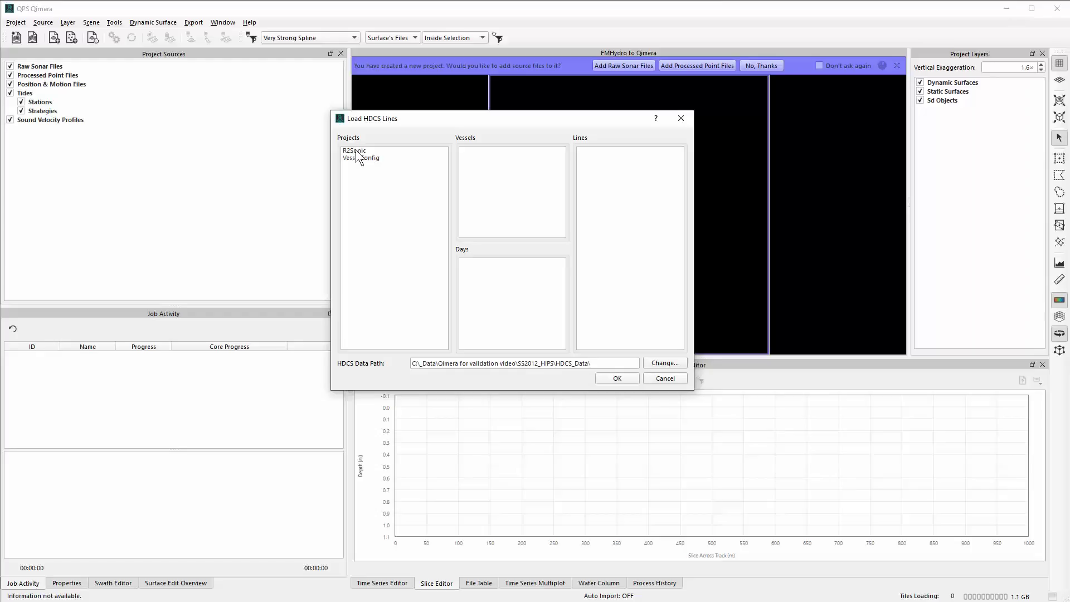
Import all lines of day 2011-128 from project R2Sonic, vessel r2, using the FG_WGS_84 coordinate reference system.
{"action": "left_click", "coordinate": [357, 151]}
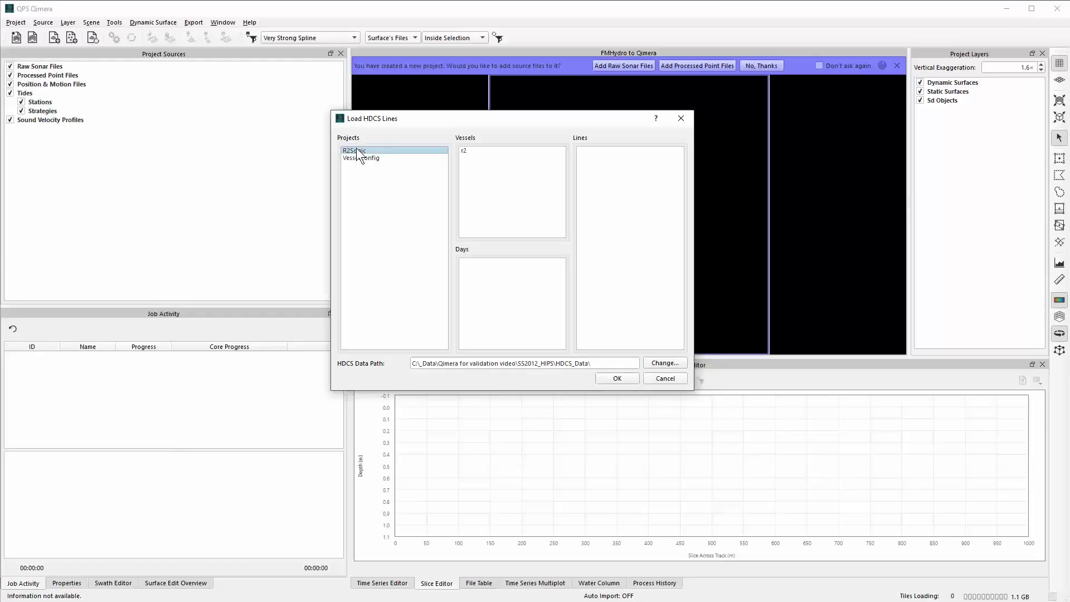
{"action": "left_click", "coordinate": [463, 151]}
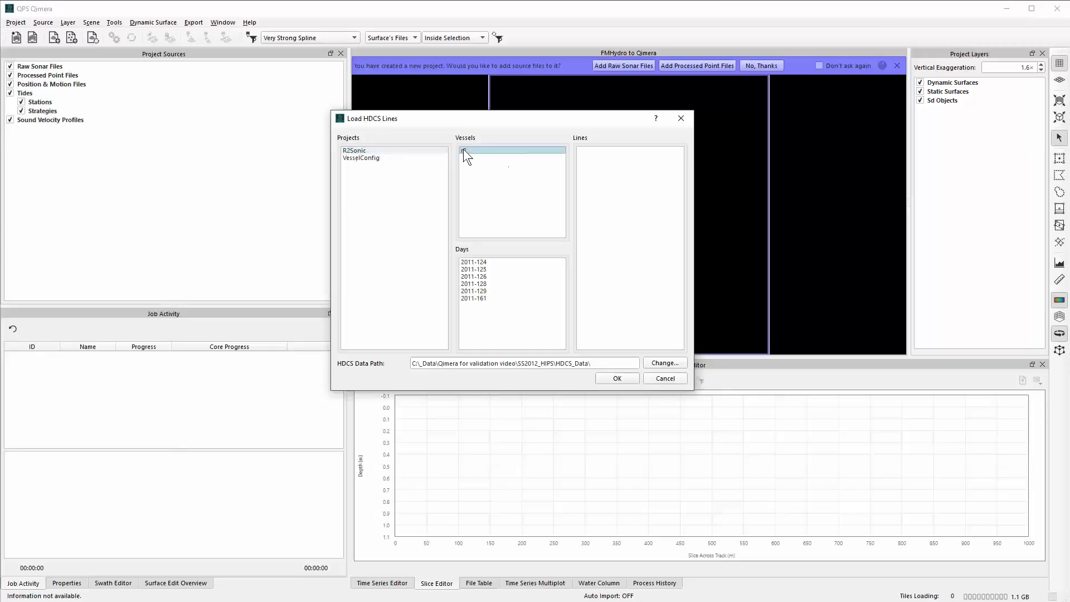
{"action": "left_click", "coordinate": [483, 283]}
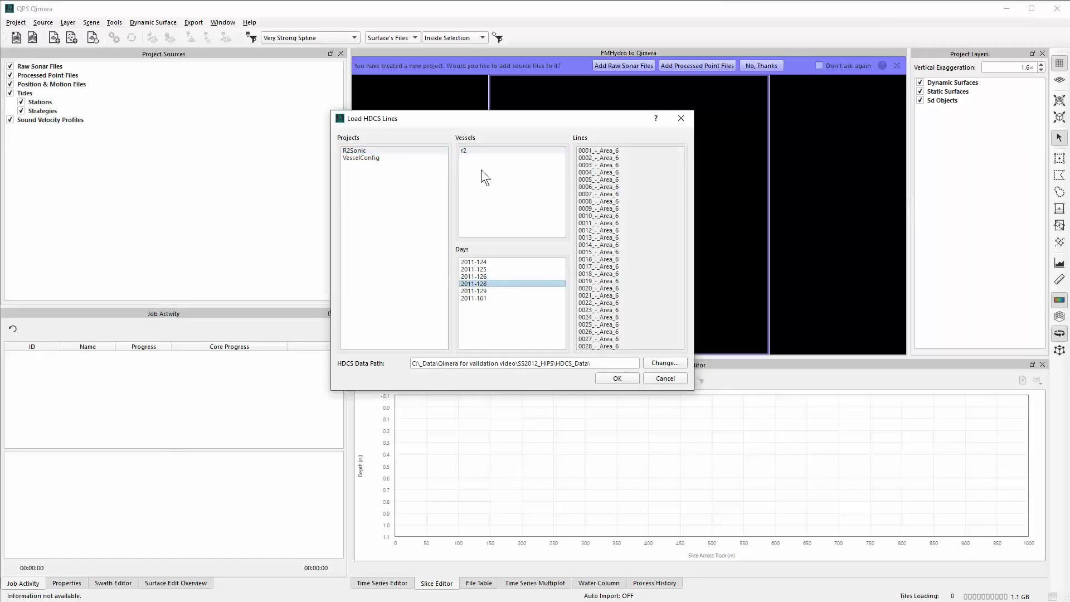
{"action": "left_click", "coordinate": [616, 378]}
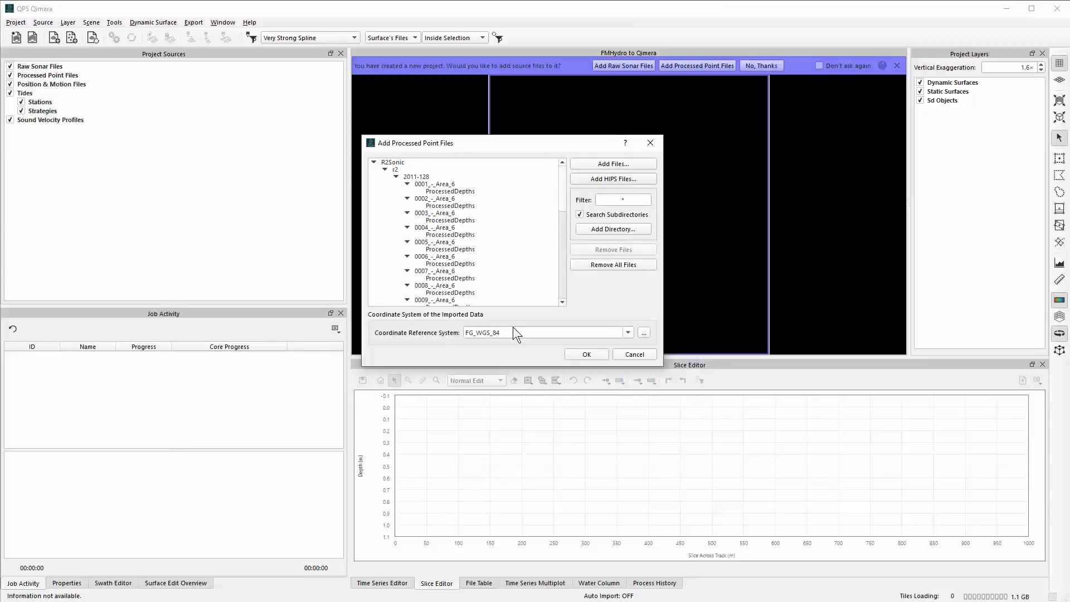
{"action": "left_click", "coordinate": [586, 355]}
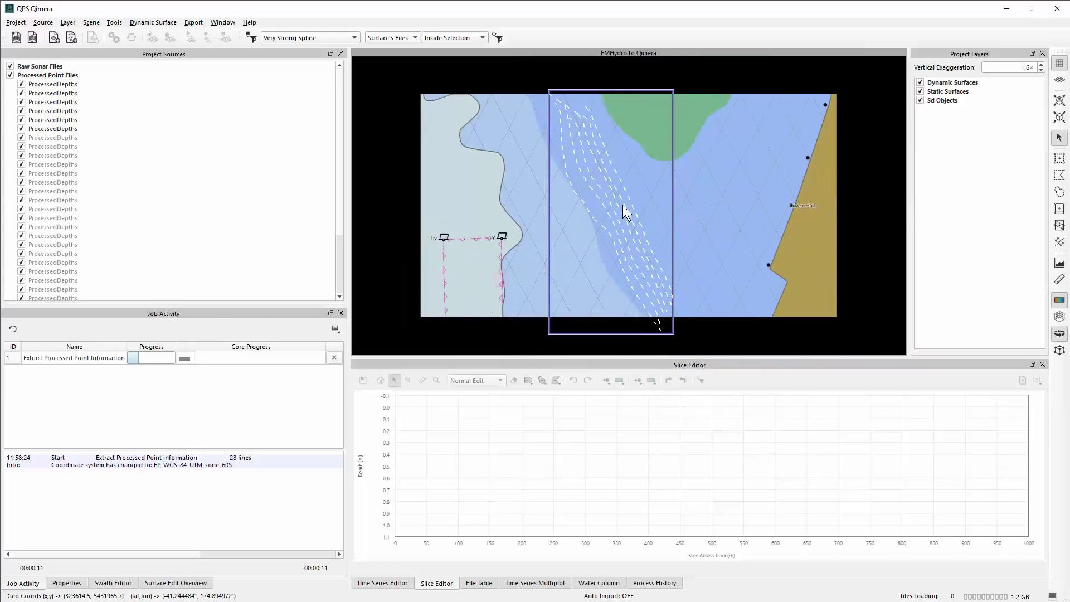
Regroup all processed point files by file path.
{"action": "scroll", "coordinate": [625, 206], "scroll_direction": "down", "scroll_amount": 3}
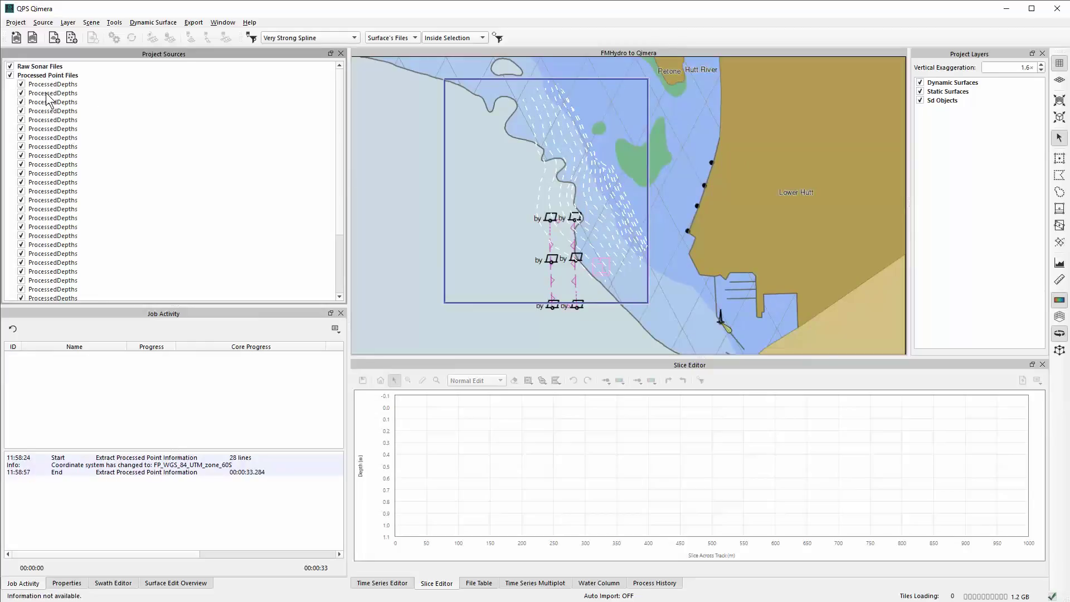
{"action": "left_click", "coordinate": [59, 75]}
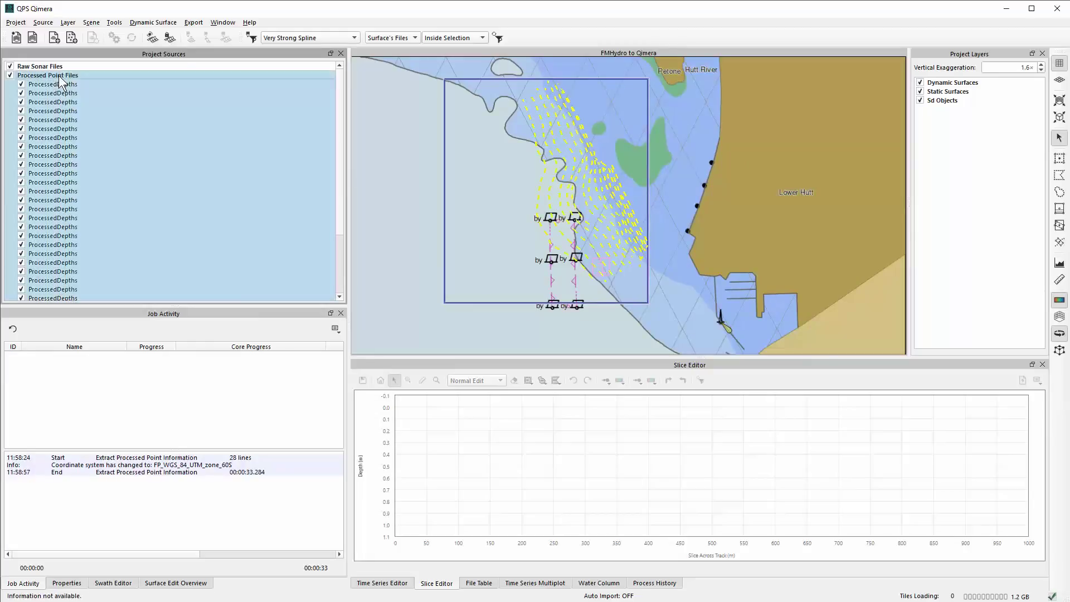
{"action": "right_click", "coordinate": [59, 74]}
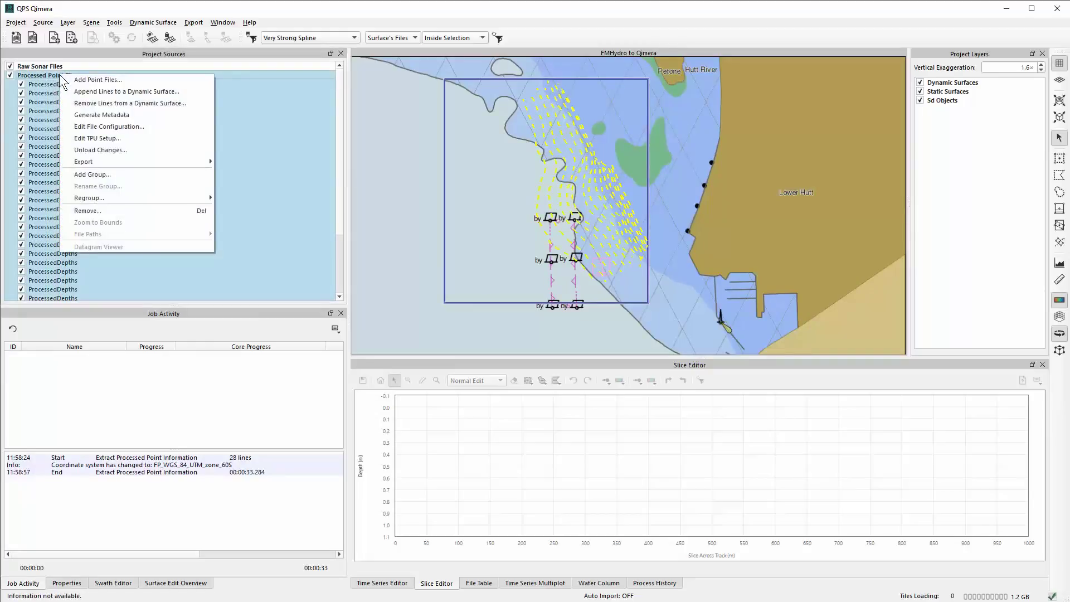
{"action": "mouse_move", "coordinate": [129, 198]}
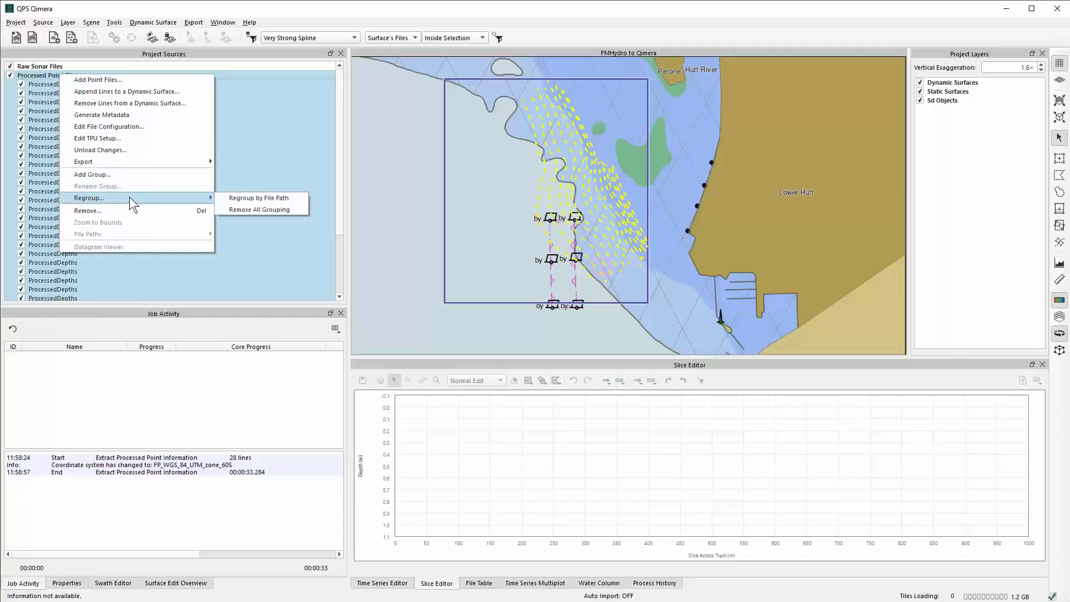
{"action": "left_click", "coordinate": [237, 200]}
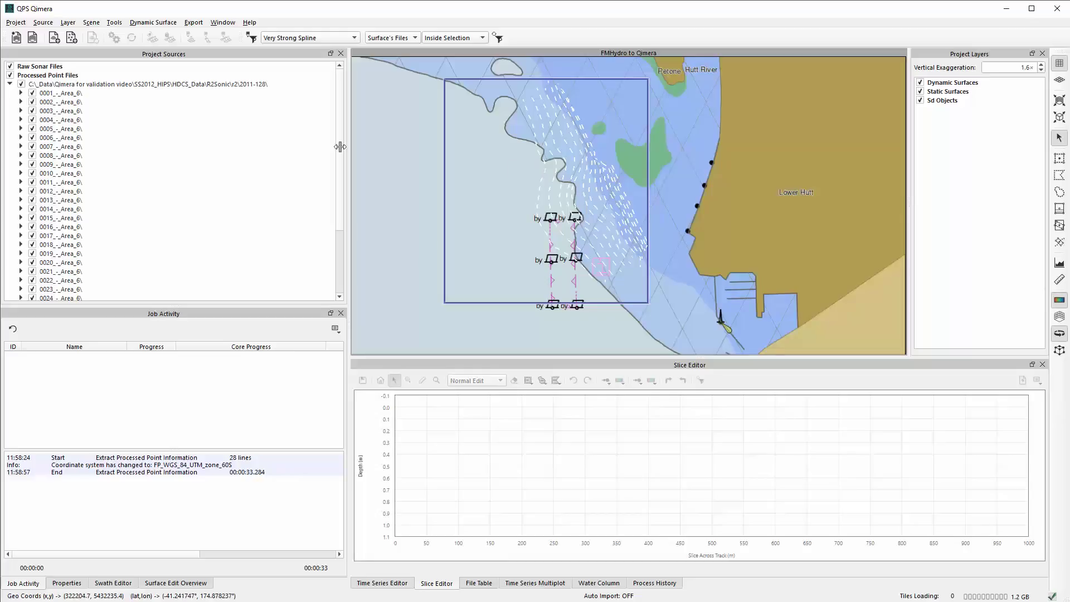
Set up a dynamic surface from the 2011-128 line group with a 1.00 m cell size and CUBE processing enabled.
{"action": "left_click", "coordinate": [182, 85]}
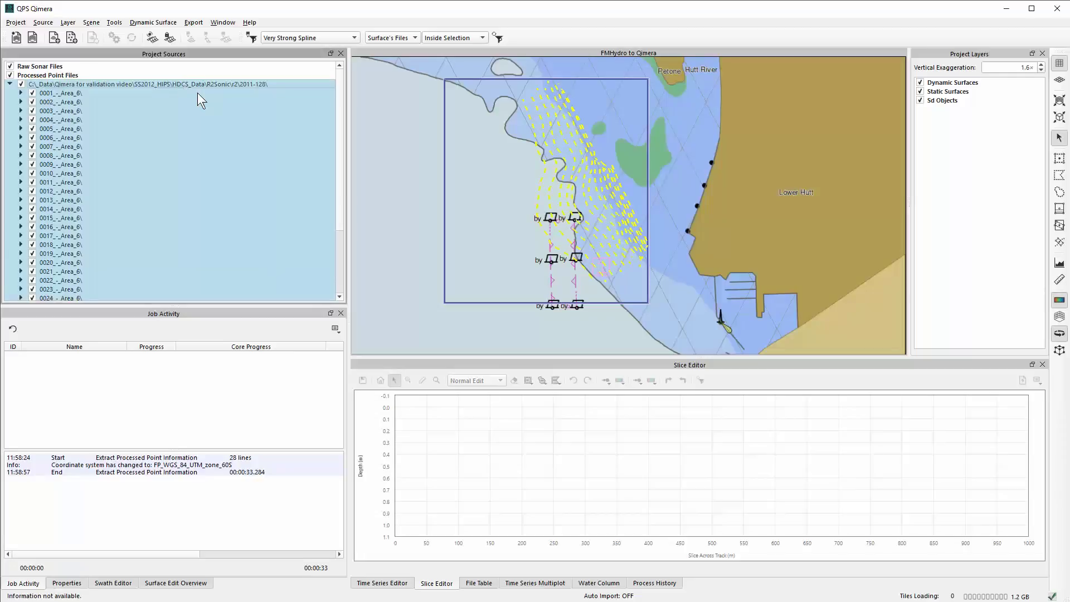
{"action": "left_click", "coordinate": [152, 35]}
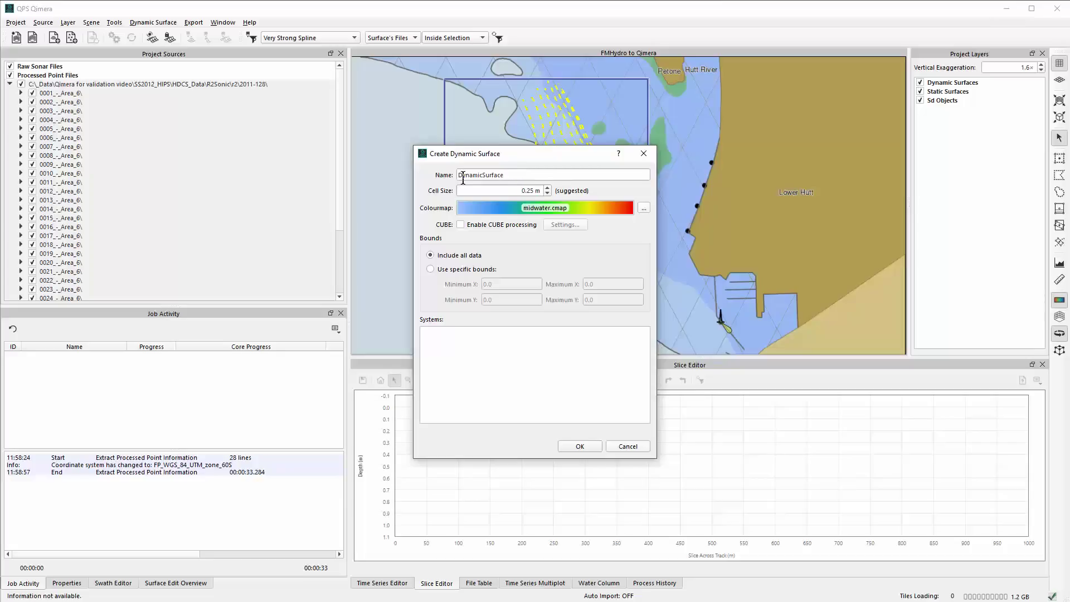
{"action": "left_click", "coordinate": [548, 188]}
{"action": "left_click", "coordinate": [548, 187]}
{"action": "left_click", "coordinate": [460, 224]}
{"action": "left_click", "coordinate": [566, 224]}
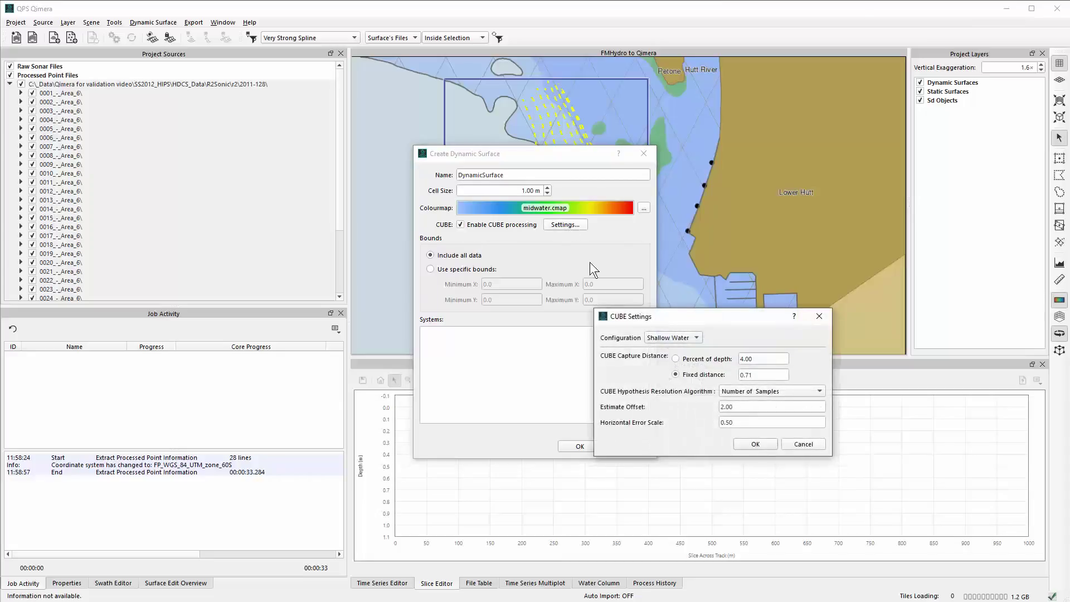
Use the Shallow Water configuration in the surface's CUBE settings.
{"action": "left_click_drag", "start_coordinate": [664, 319], "coordinate": [628, 269]}
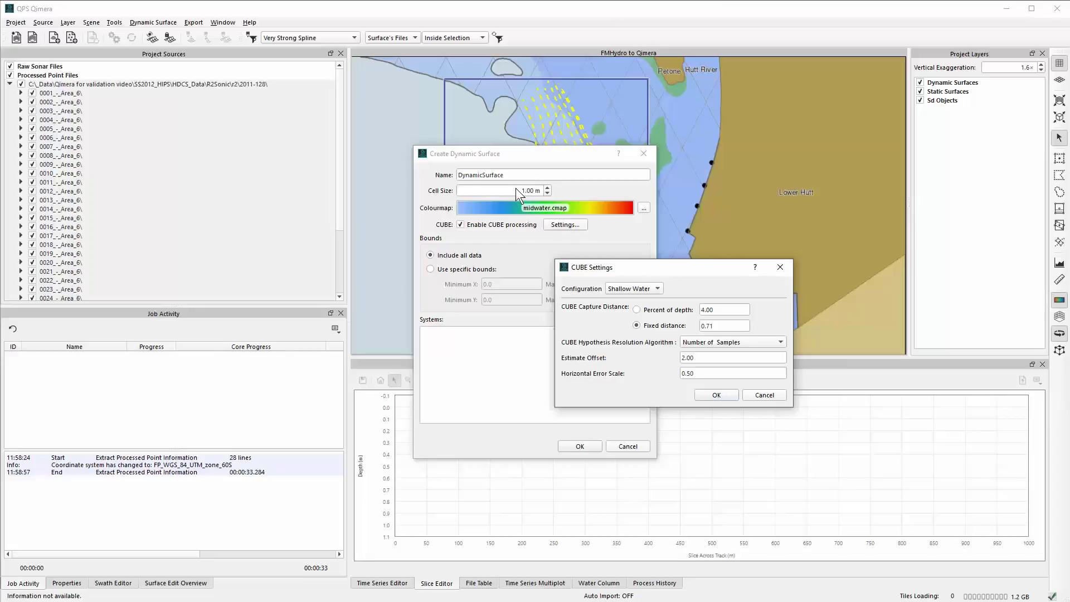
{"action": "left_click", "coordinate": [651, 288]}
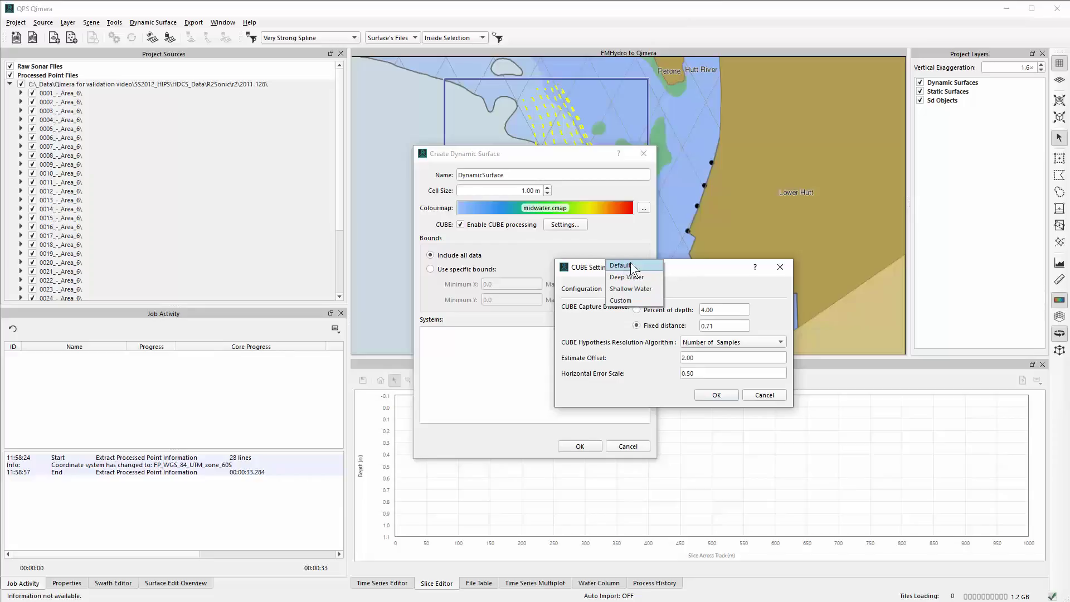
{"action": "left_click", "coordinate": [630, 289]}
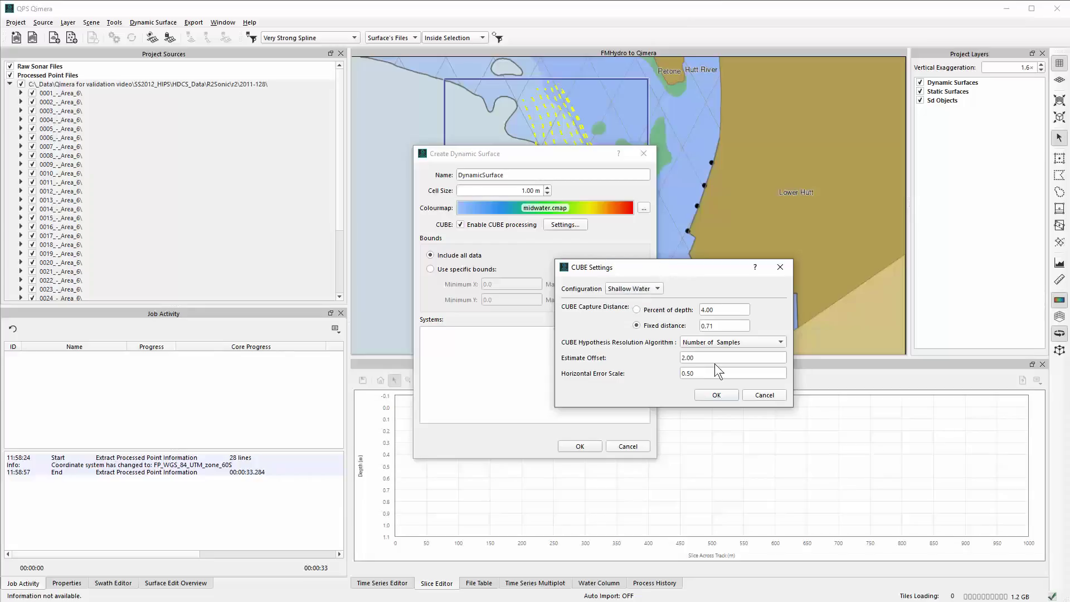
{"action": "left_click", "coordinate": [716, 394]}
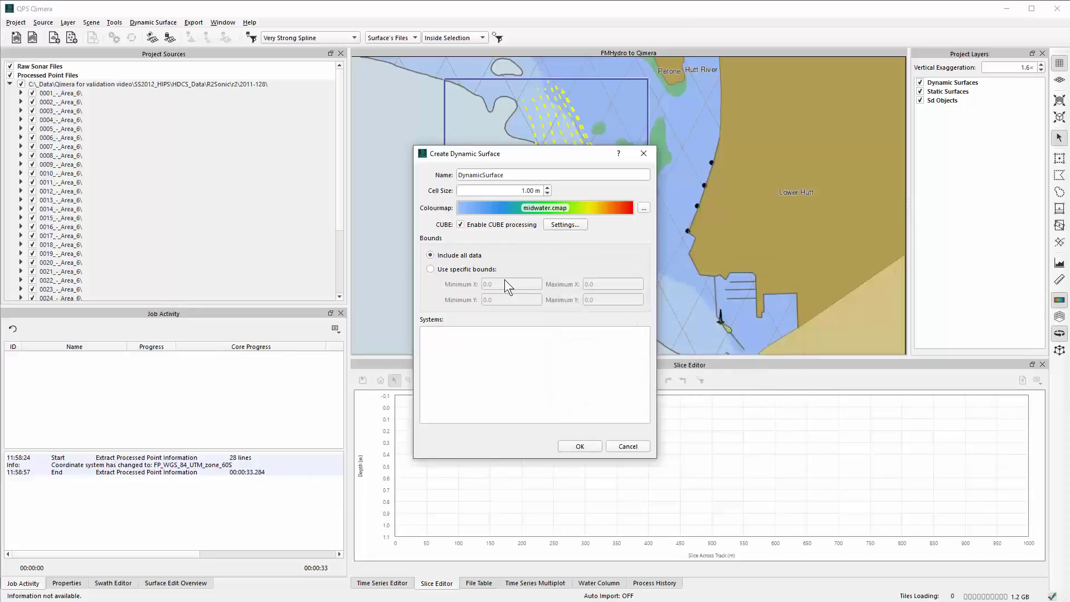
Create the dynamic surface including all data, using the pre-computed TPU from the input files.
{"action": "left_click_drag", "start_coordinate": [501, 153], "coordinate": [501, 138]}
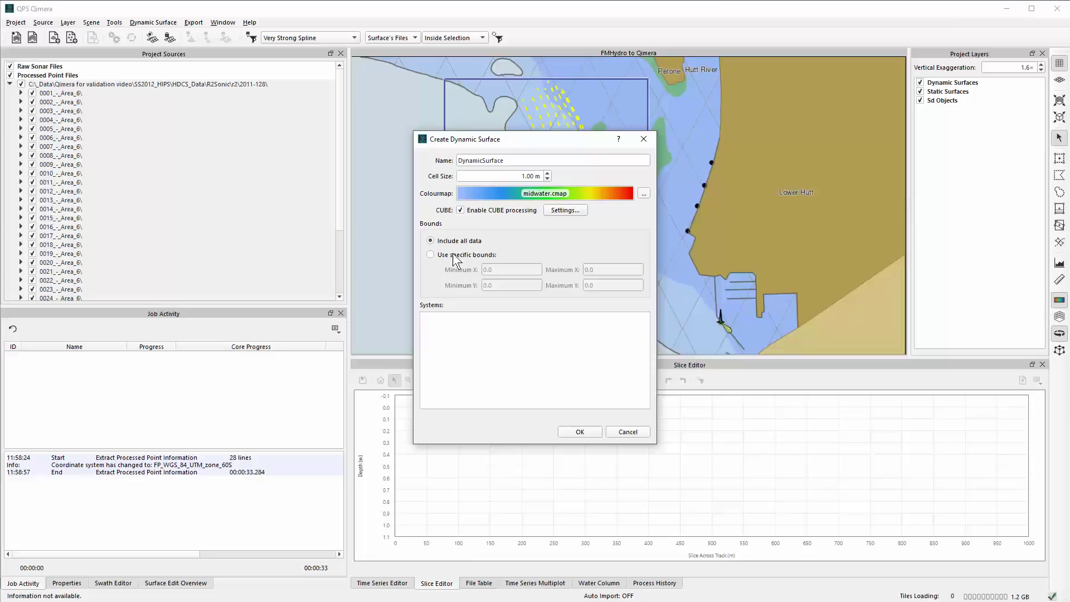
{"action": "left_click", "coordinate": [580, 432]}
{"action": "left_click_drag", "start_coordinate": [658, 223], "coordinate": [510, 162]}
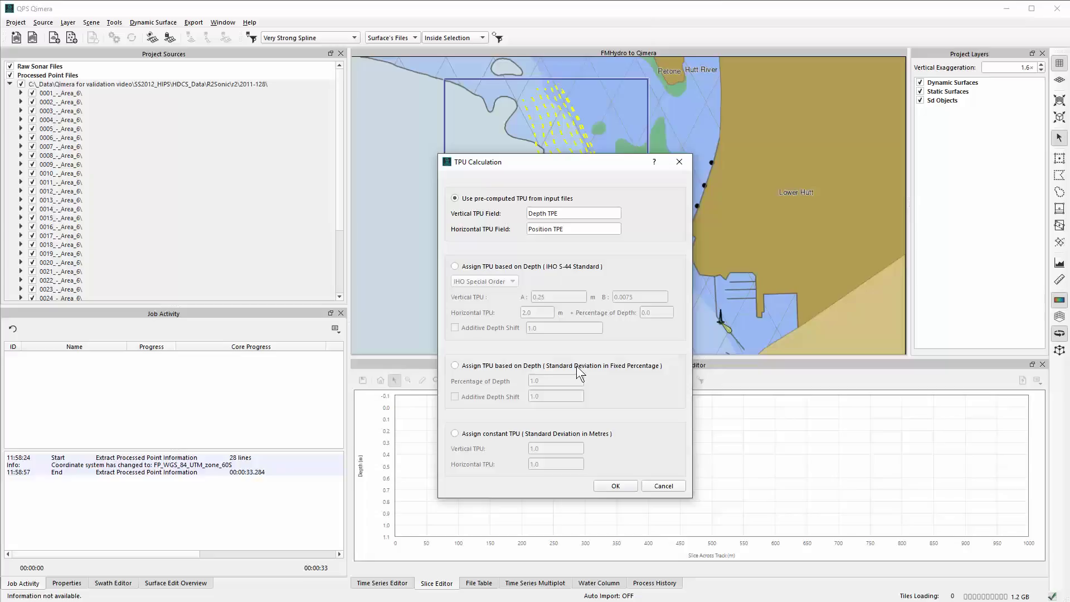
{"action": "left_click", "coordinate": [614, 485]}
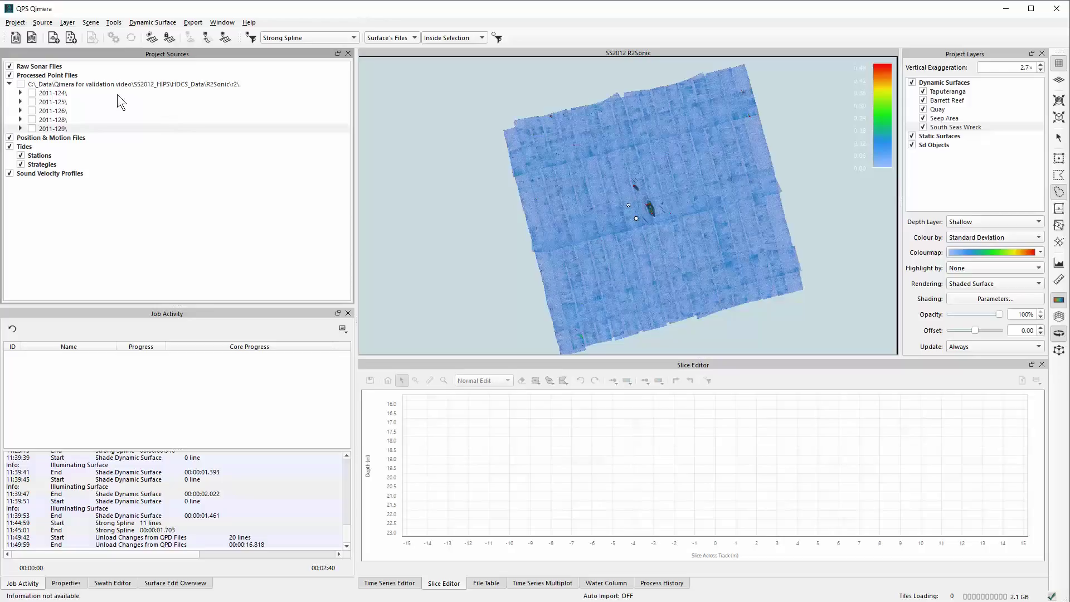
{"action": "scroll", "coordinate": [665, 174], "scroll_direction": "down", "scroll_amount": 3}
{"action": "scroll", "coordinate": [665, 174], "scroll_direction": "down", "scroll_amount": 5}
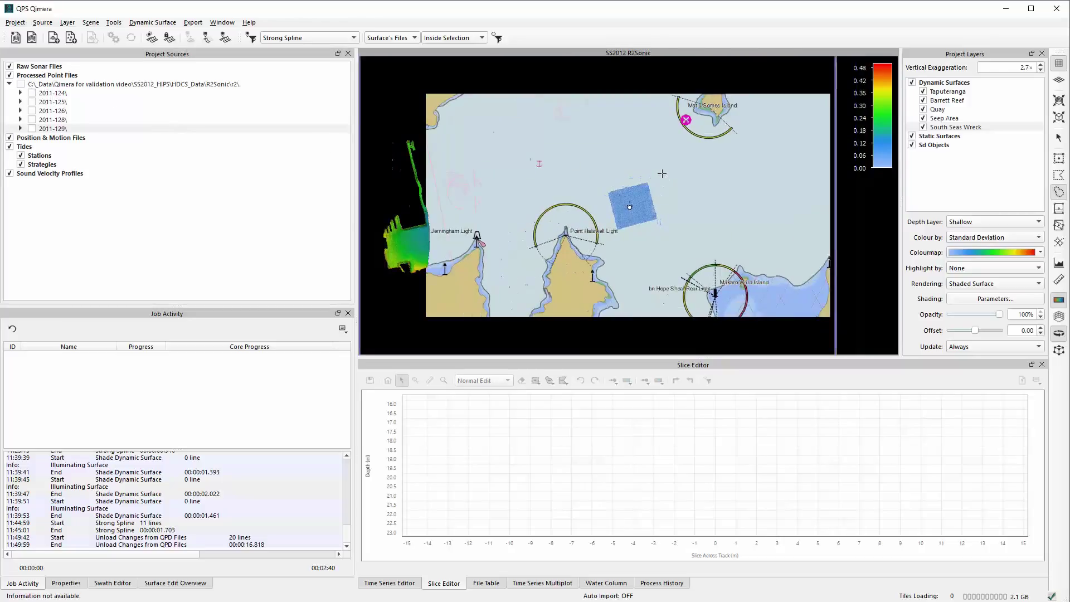
{"action": "scroll", "coordinate": [661, 173], "scroll_direction": "down", "scroll_amount": 4}
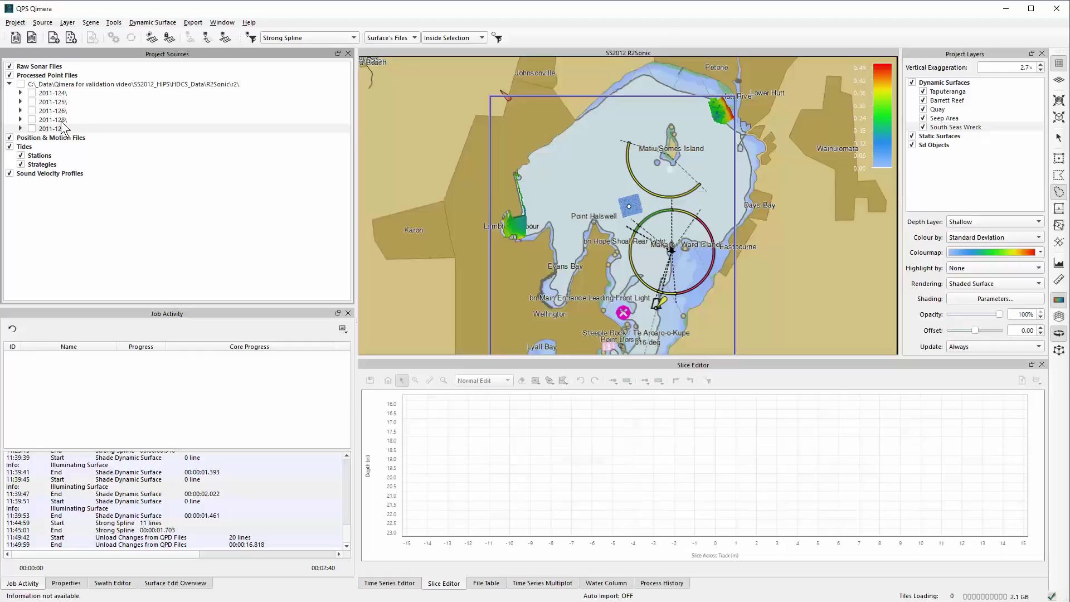
{"action": "left_click", "coordinate": [67, 84]}
{"action": "right_click", "coordinate": [66, 85]}
{"action": "mouse_move", "coordinate": [139, 207]}
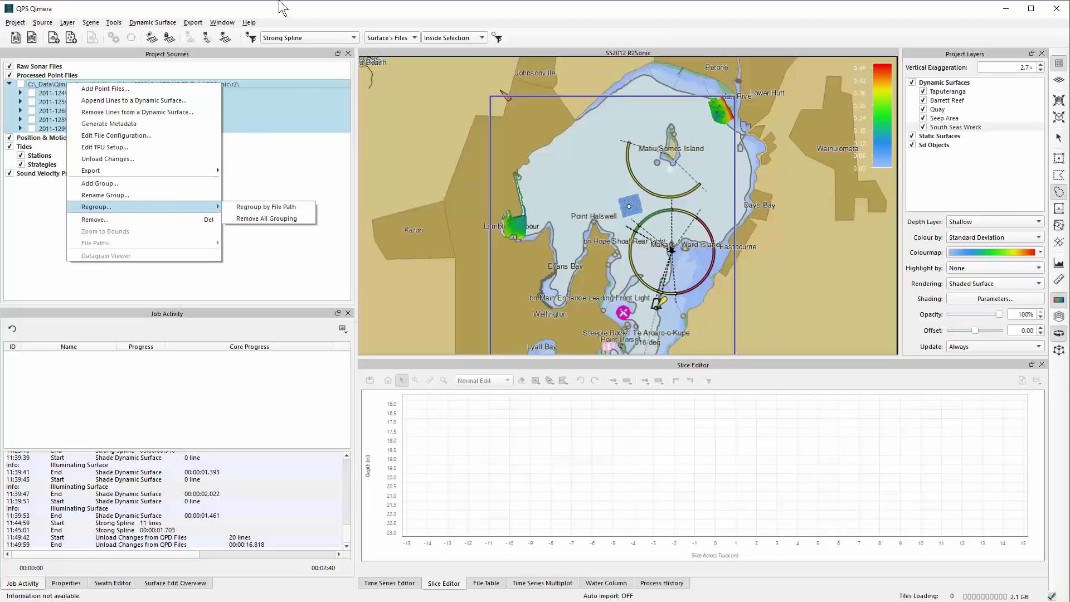
{"action": "left_click", "coordinate": [289, 12]}
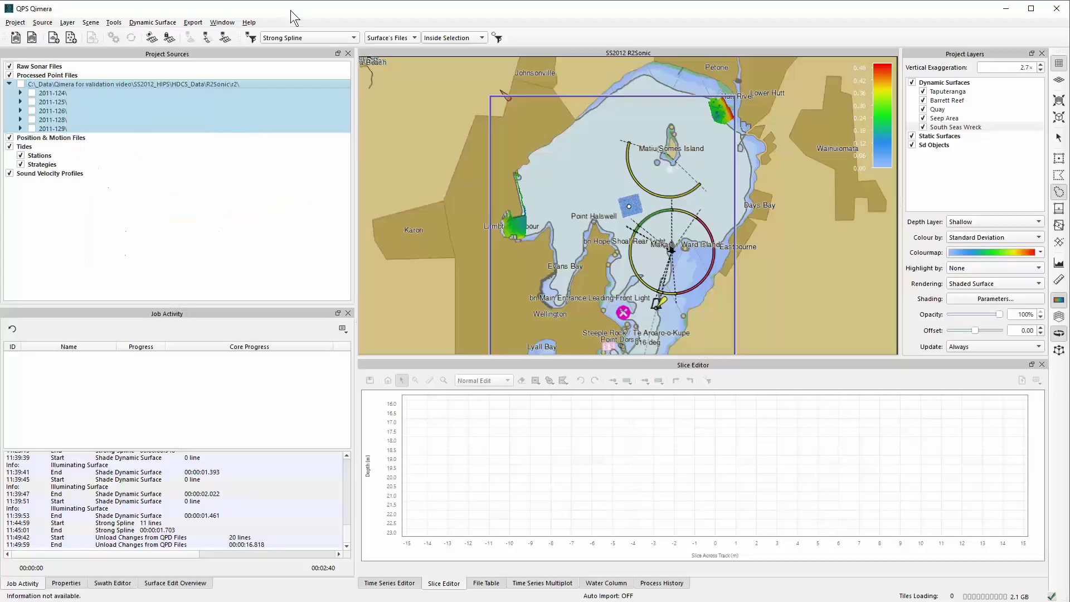
Zoom to the South Seas Wreck surface and examine it in a tilted 3D view.
{"action": "left_click", "coordinate": [946, 118]}
{"action": "left_click", "coordinate": [967, 127]}
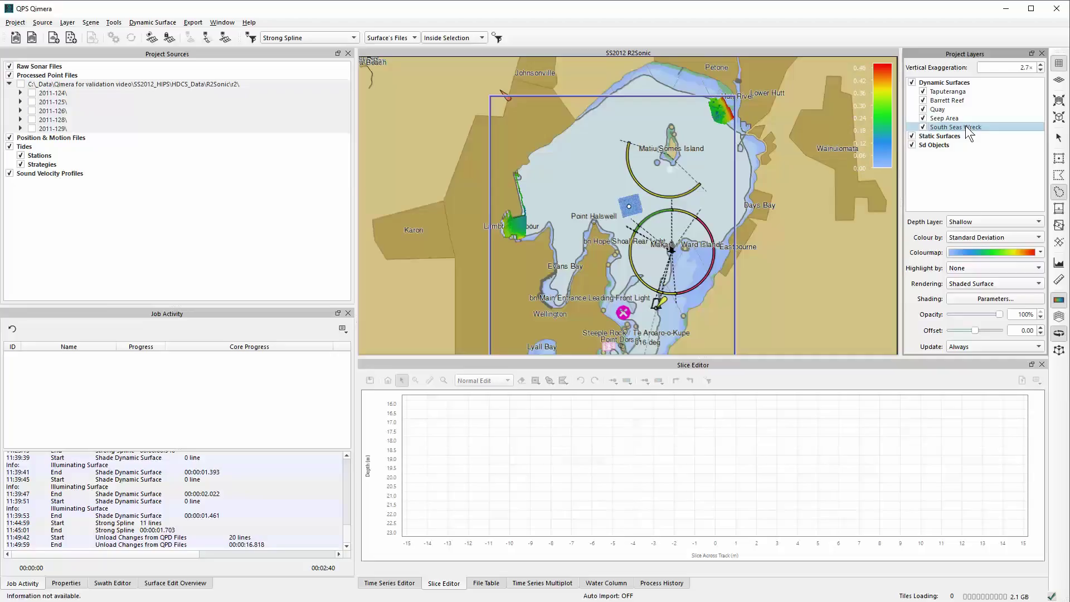
{"action": "left_click", "coordinate": [1059, 120]}
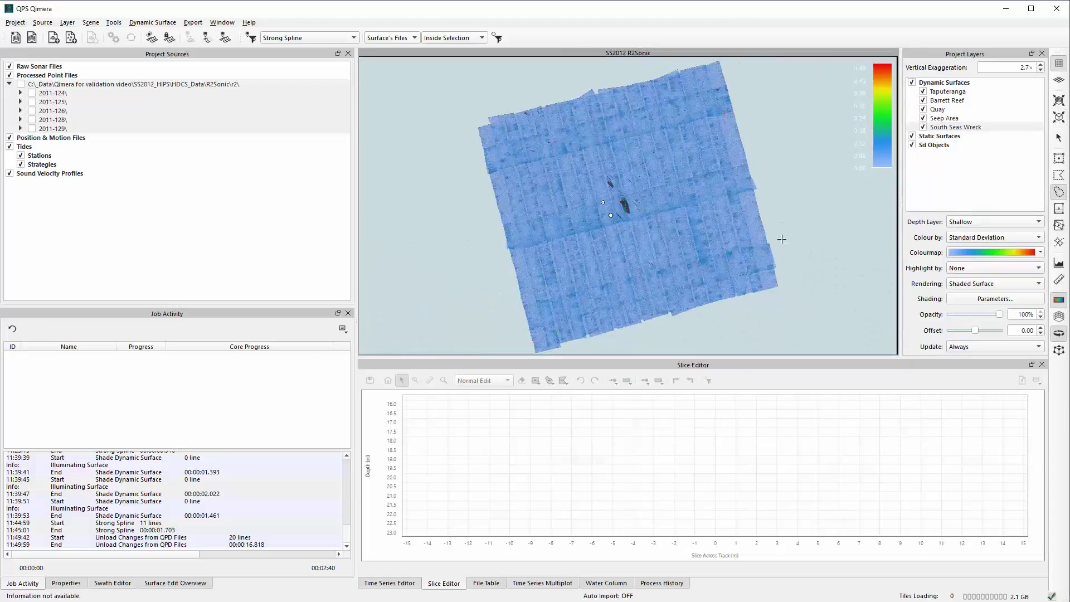
{"action": "left_click", "coordinate": [1059, 79]}
{"action": "left_click_drag", "start_coordinate": [626, 223], "coordinate": [645, 207]}
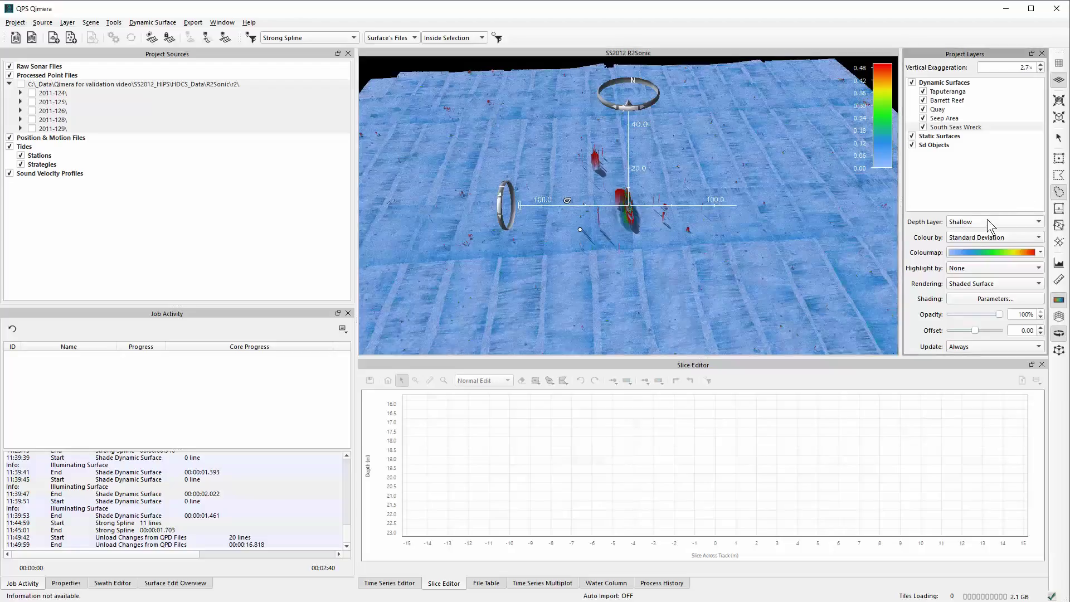
Review the South Seas Wreck surface's depth layers, colour-by options and standard deviation colourmap range without changing them.
{"action": "left_click", "coordinate": [971, 221]}
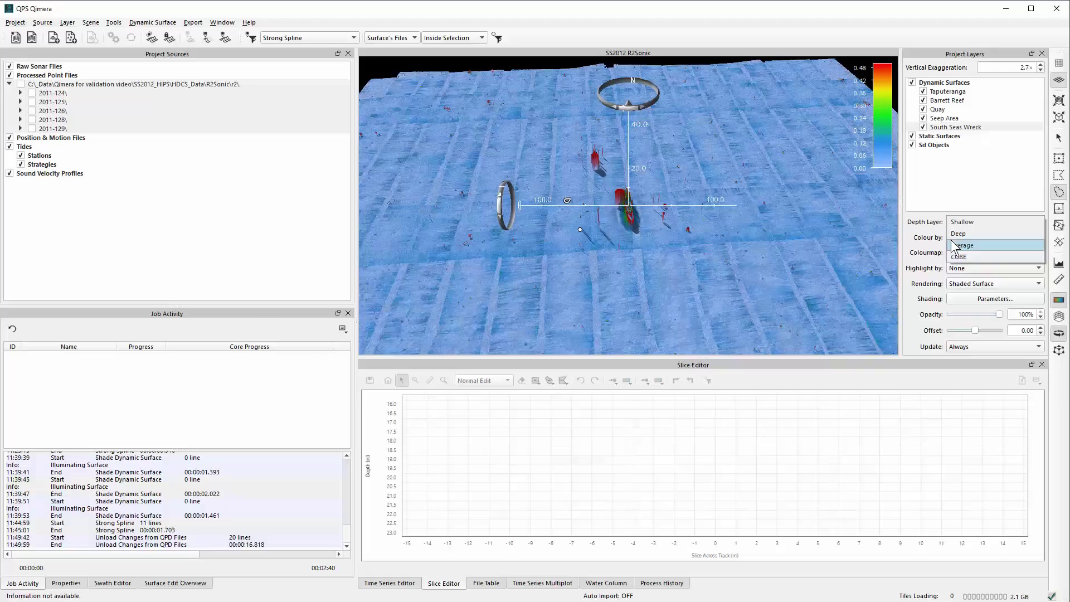
{"action": "left_click", "coordinate": [940, 225]}
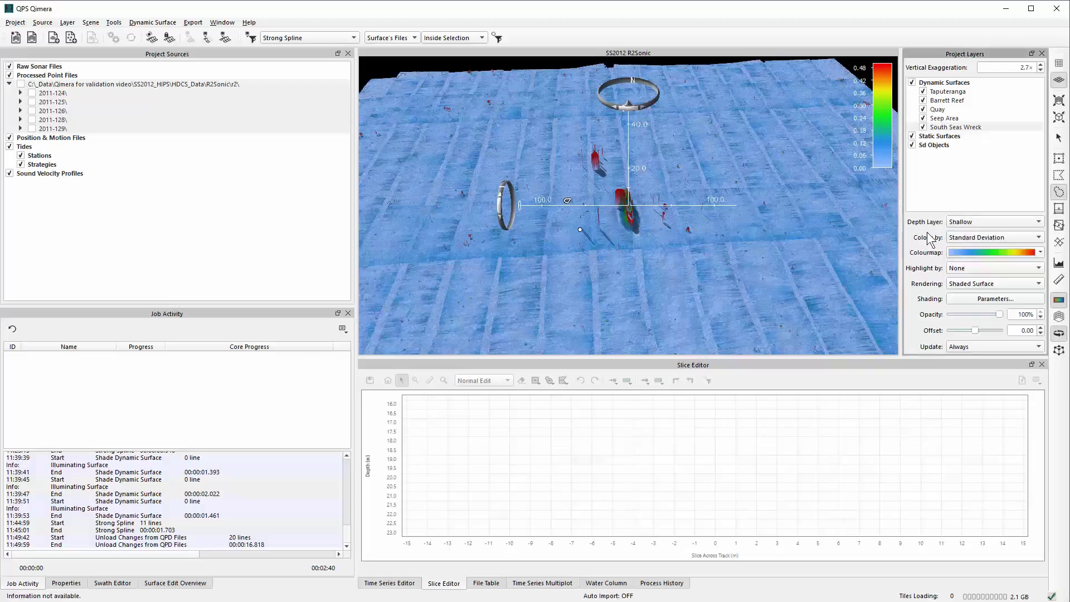
{"action": "left_click", "coordinate": [965, 239]}
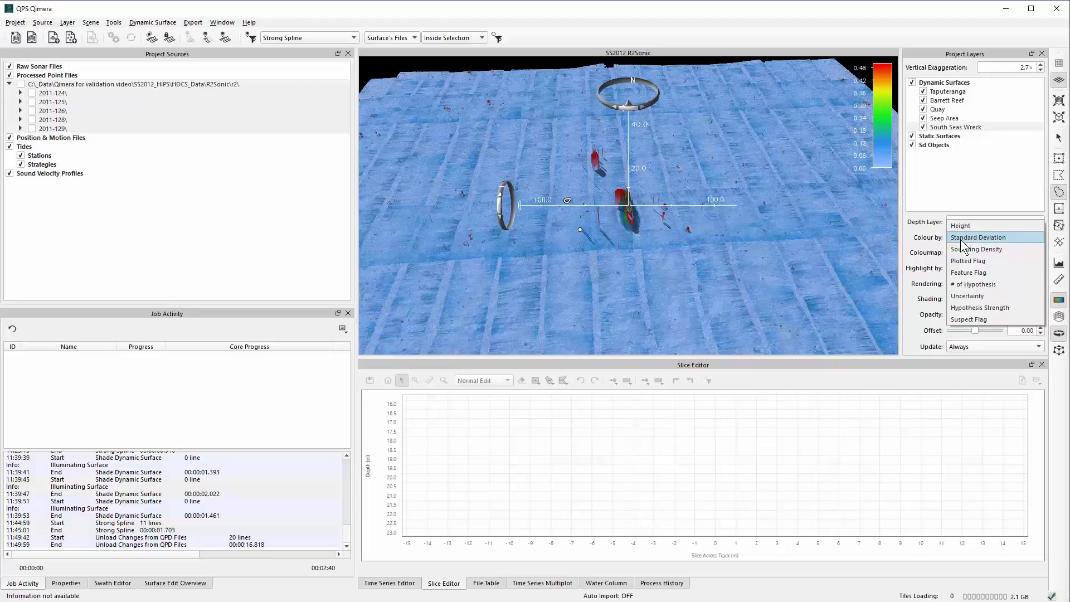
{"action": "left_click", "coordinate": [962, 240]}
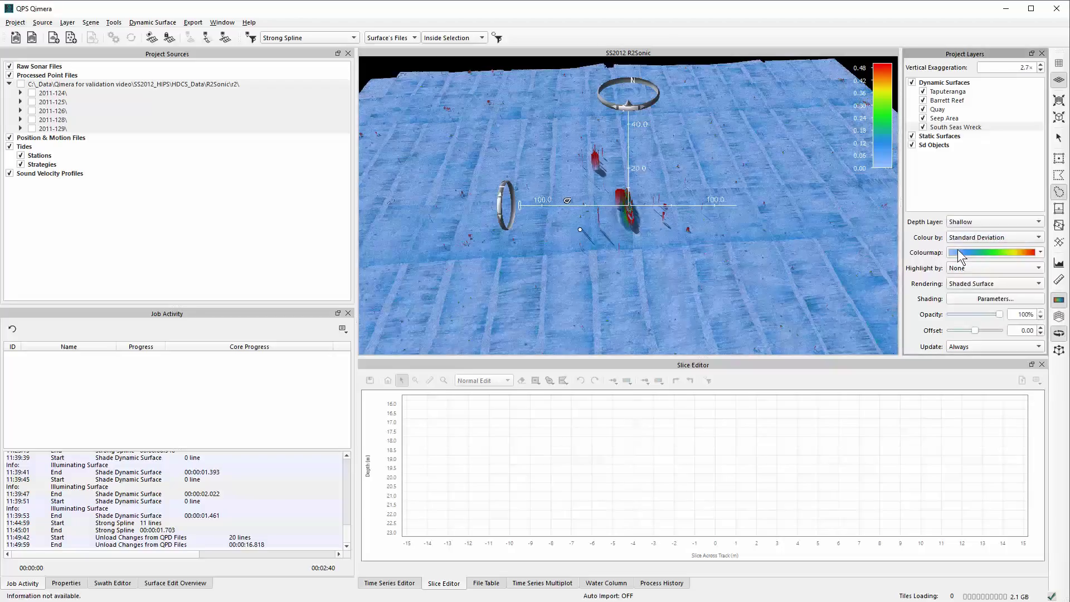
{"action": "left_click", "coordinate": [989, 251]}
{"action": "left_click", "coordinate": [992, 274]}
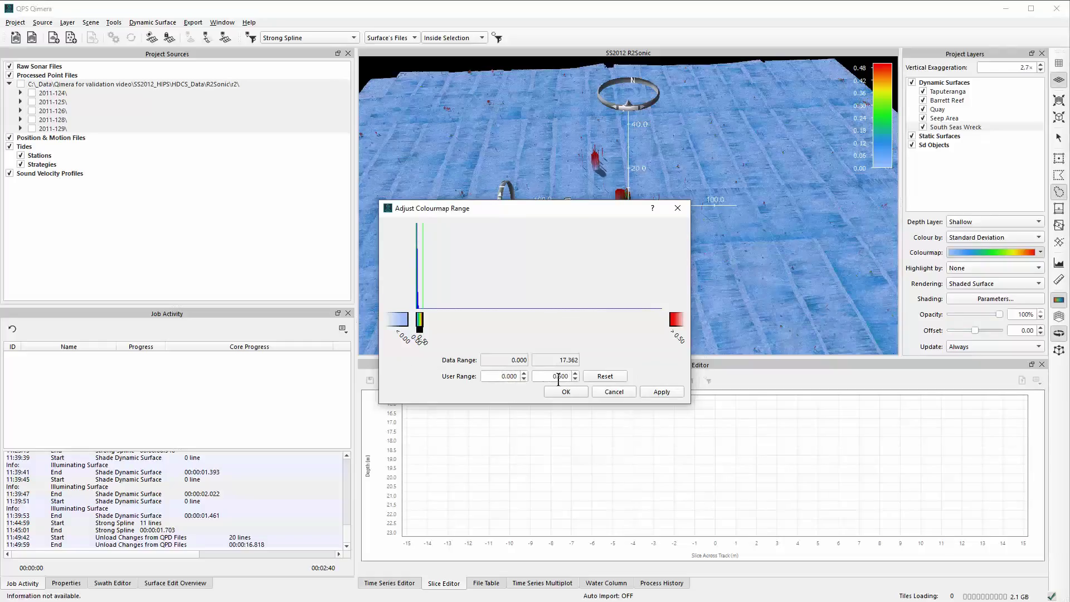
{"action": "left_click", "coordinate": [612, 392]}
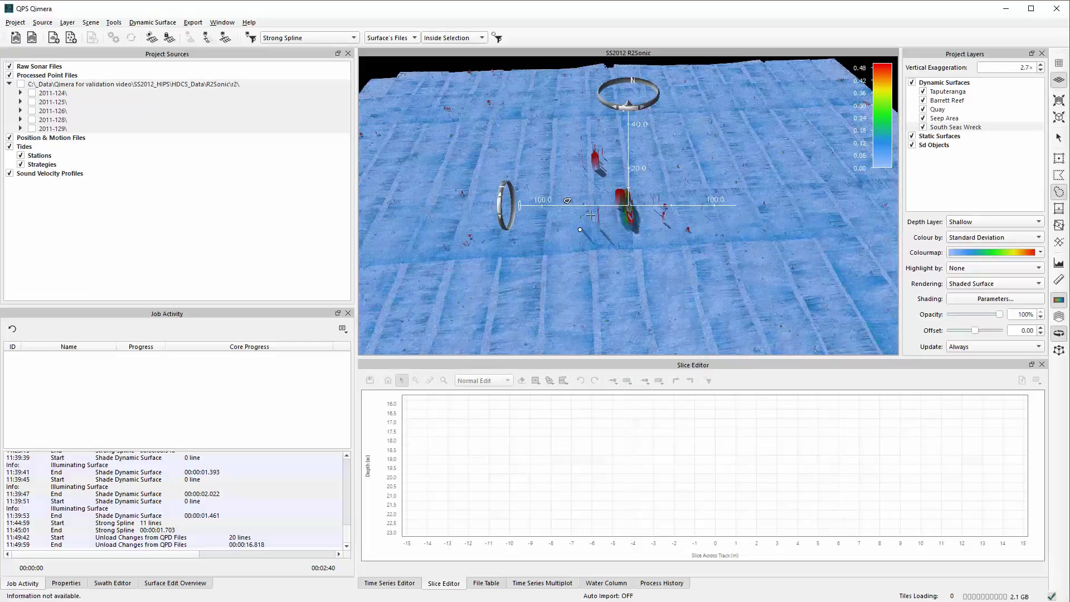
Draw a rectangular selection about 12.9 m by 17.9 m around the tall spike just west of the wreck and adjust its placement.
{"action": "scroll", "coordinate": [597, 220], "scroll_direction": "up", "scroll_amount": 3}
{"action": "scroll", "coordinate": [625, 188], "scroll_direction": "up", "scroll_amount": 1}
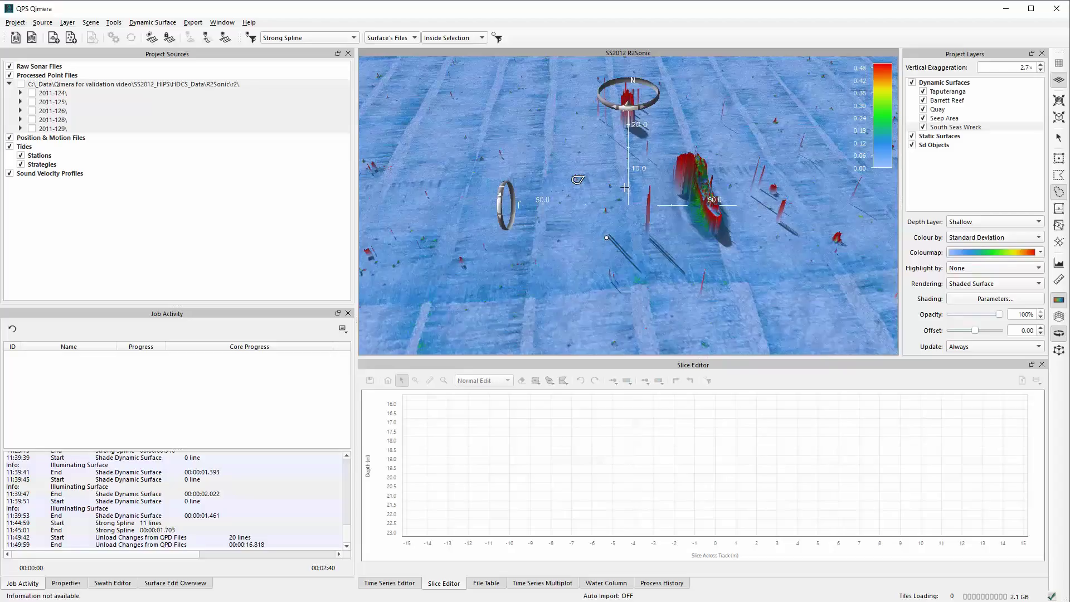
{"action": "left_click", "coordinate": [1059, 158]}
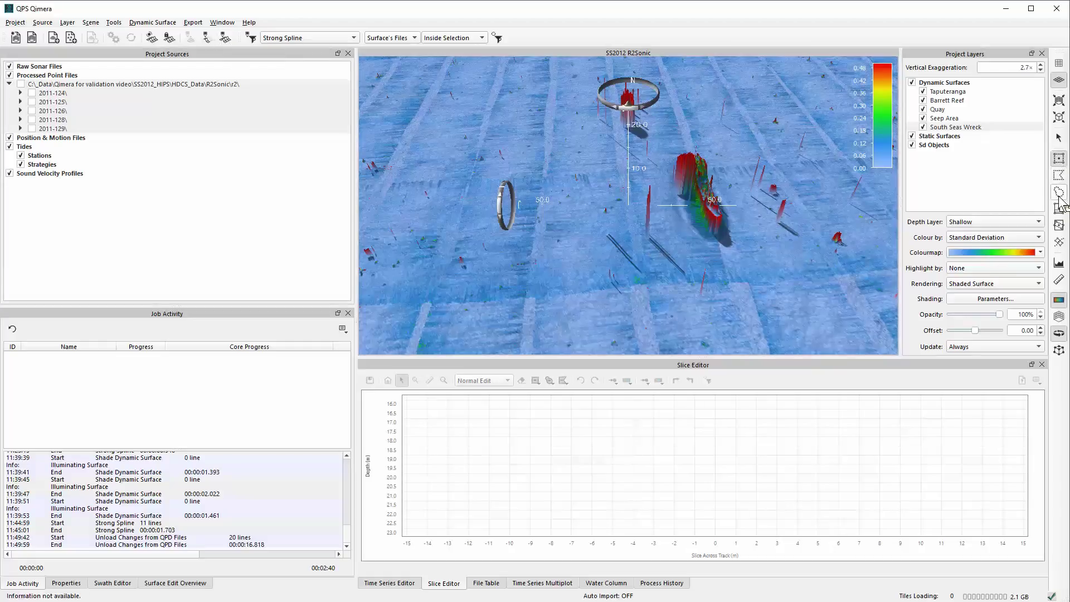
{"action": "left_click", "coordinate": [1058, 160]}
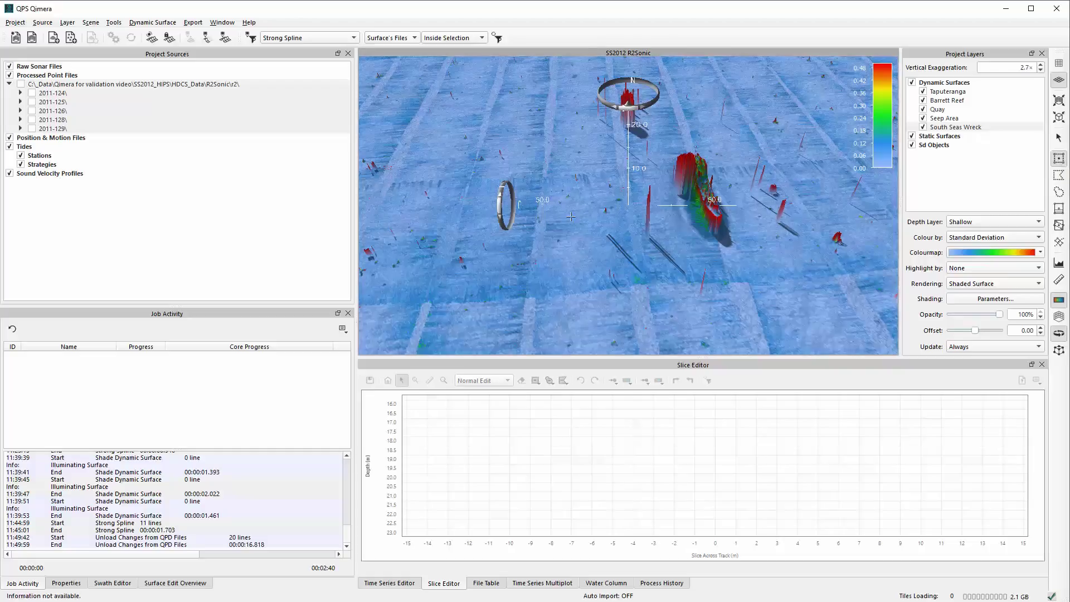
{"action": "left_click_drag", "start_coordinate": [639, 220], "coordinate": [659, 245]}
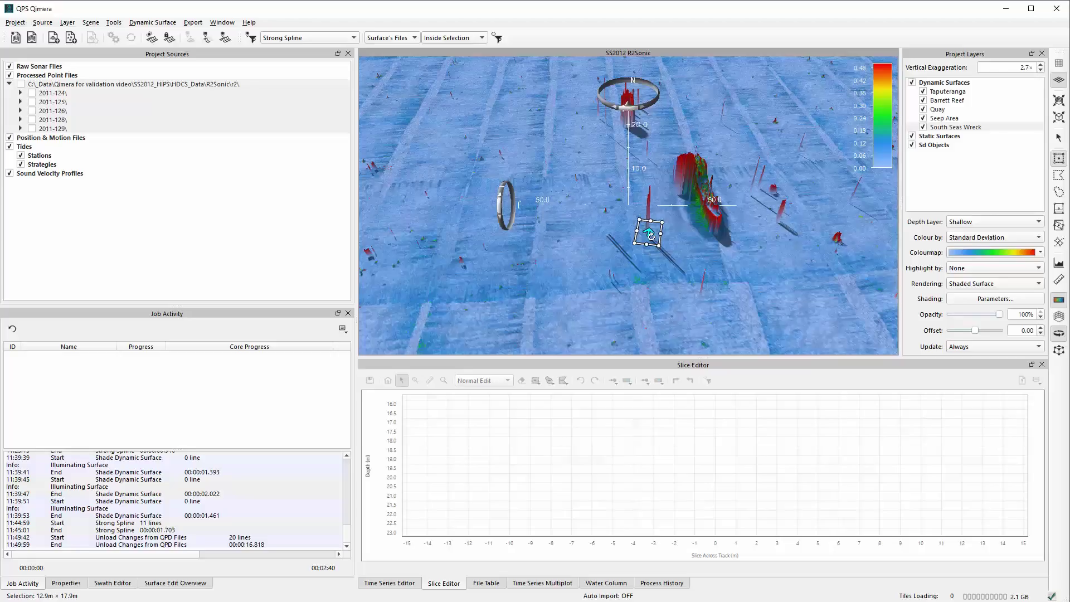
{"action": "left_click_drag", "start_coordinate": [648, 238], "coordinate": [639, 227]}
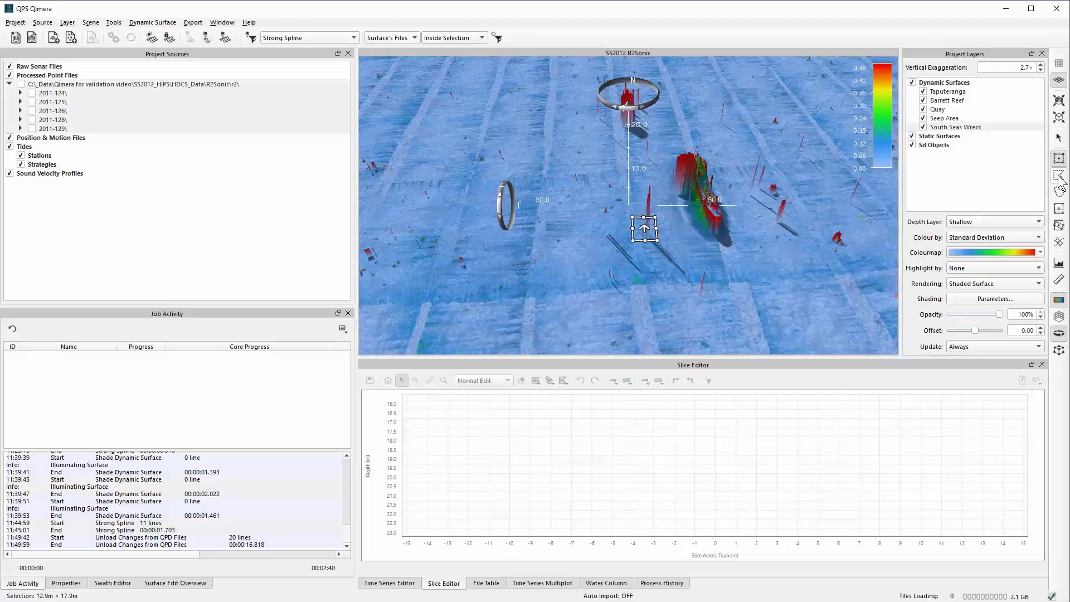
Draw a freehand selection around the spike, and a slice selection about 25.0 m by 30.2 m over the wreck's southern end.
{"action": "left_click", "coordinate": [1058, 192]}
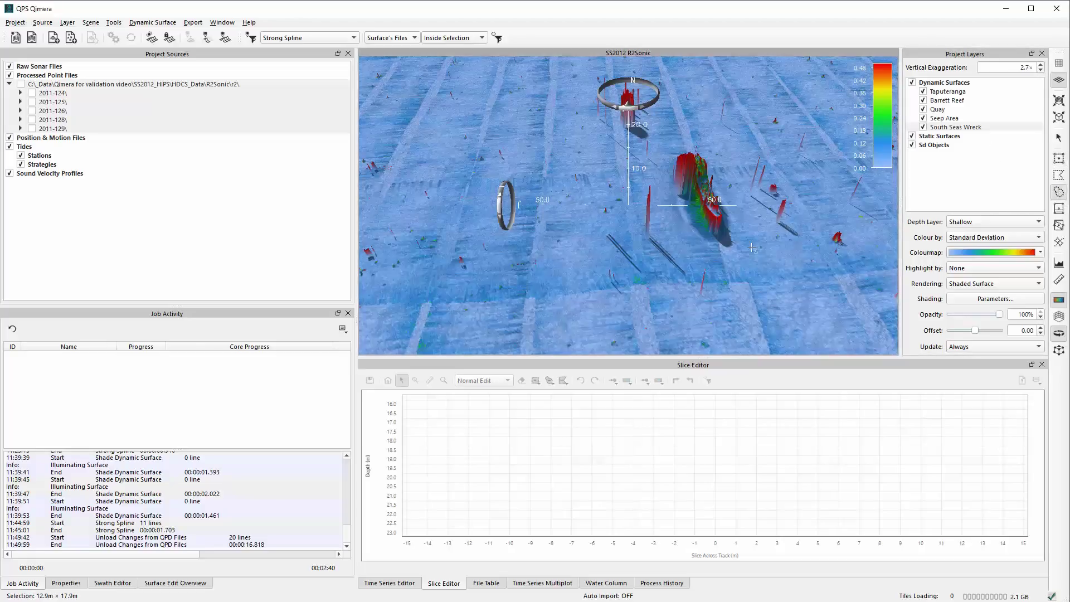
{"action": "mouse_move", "coordinate": [651, 246]}
{"action": "left_mouse_down"}
{"action": "mouse_move", "coordinate": [661, 223]}
{"action": "mouse_move", "coordinate": [667, 238]}
{"action": "left_mouse_up"}
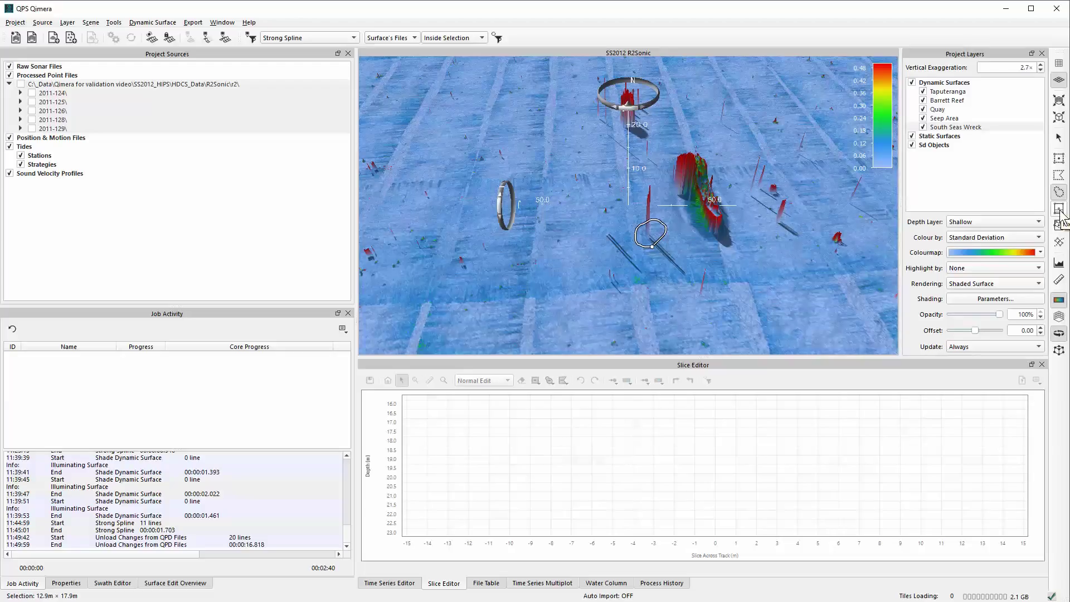
{"action": "left_click", "coordinate": [1058, 209]}
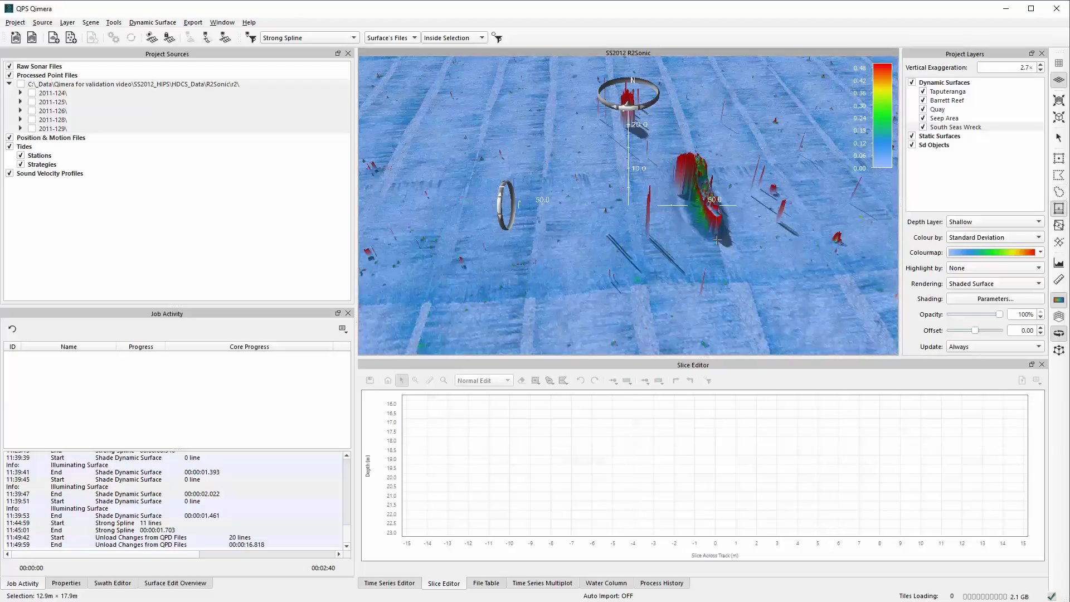
{"action": "left_click_drag", "start_coordinate": [689, 213], "coordinate": [722, 249]}
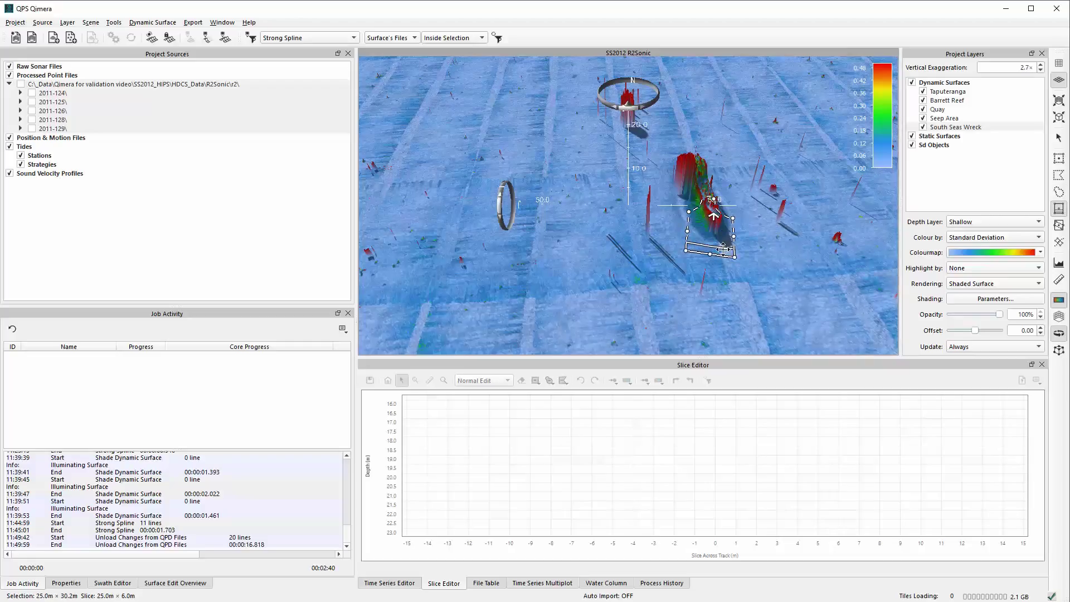
{"action": "left_click", "coordinate": [705, 420]}
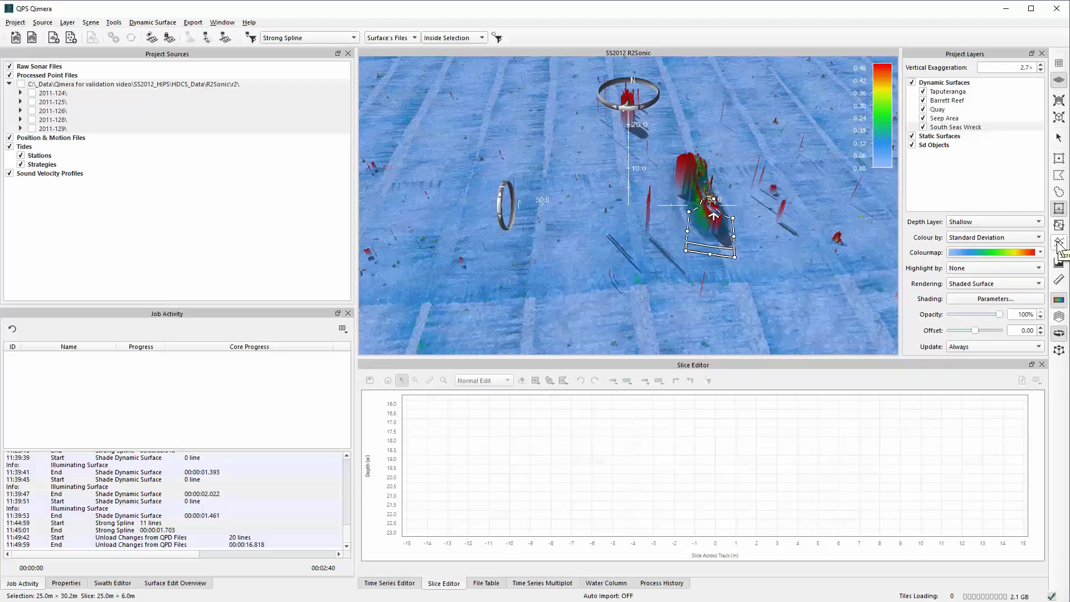
Select a rectangle about 17.4 m by 19.4 m around the tall spike west of the wreck and load its soundings for slice editing.
{"action": "left_click", "coordinate": [1058, 158]}
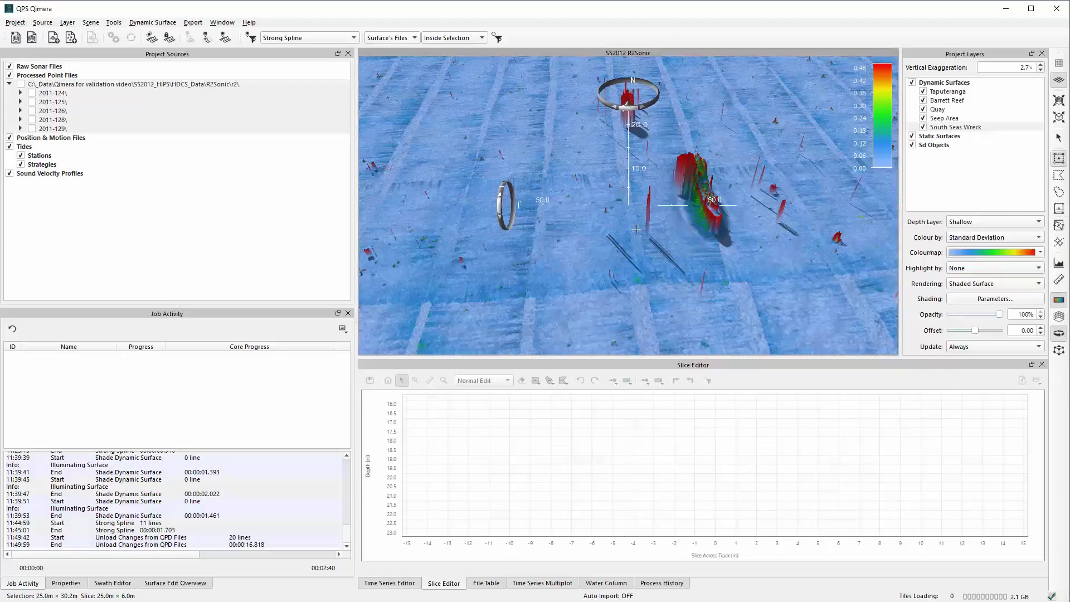
{"action": "left_click_drag", "start_coordinate": [661, 249], "coordinate": [631, 220]}
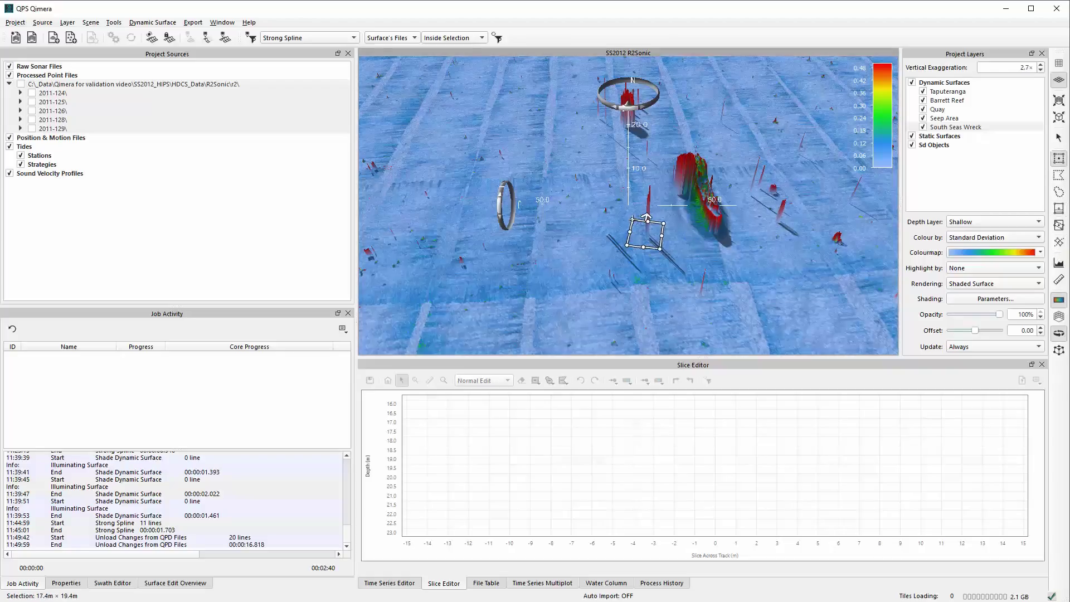
{"action": "left_click", "coordinate": [209, 37]}
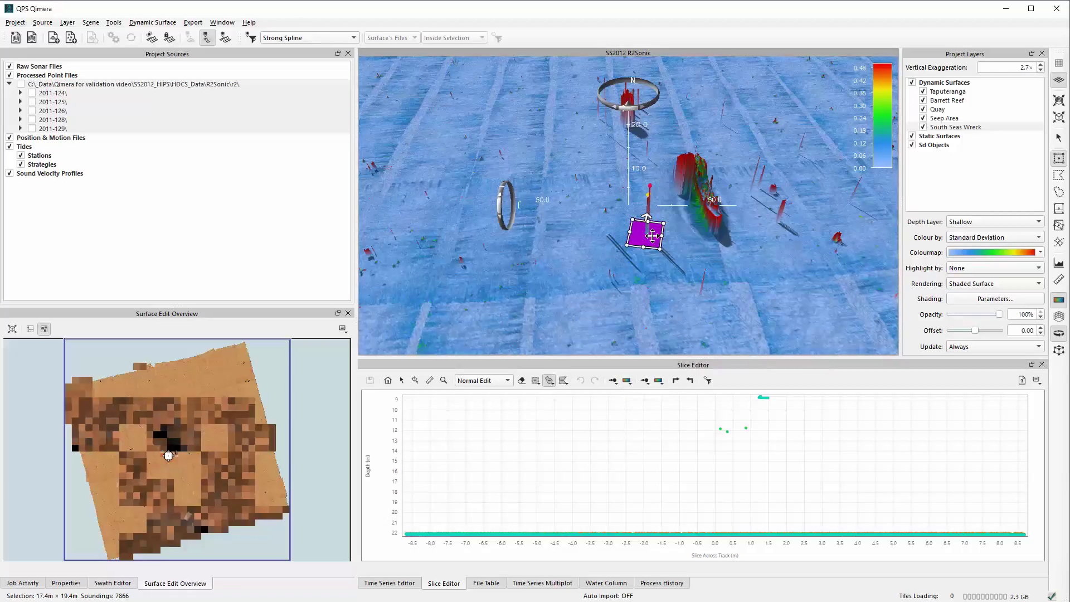
Examine the selected area in the 3D scene and the surface edit overview, and review the slice editor's options.
{"action": "scroll", "coordinate": [626, 225], "scroll_direction": "up", "scroll_amount": 5}
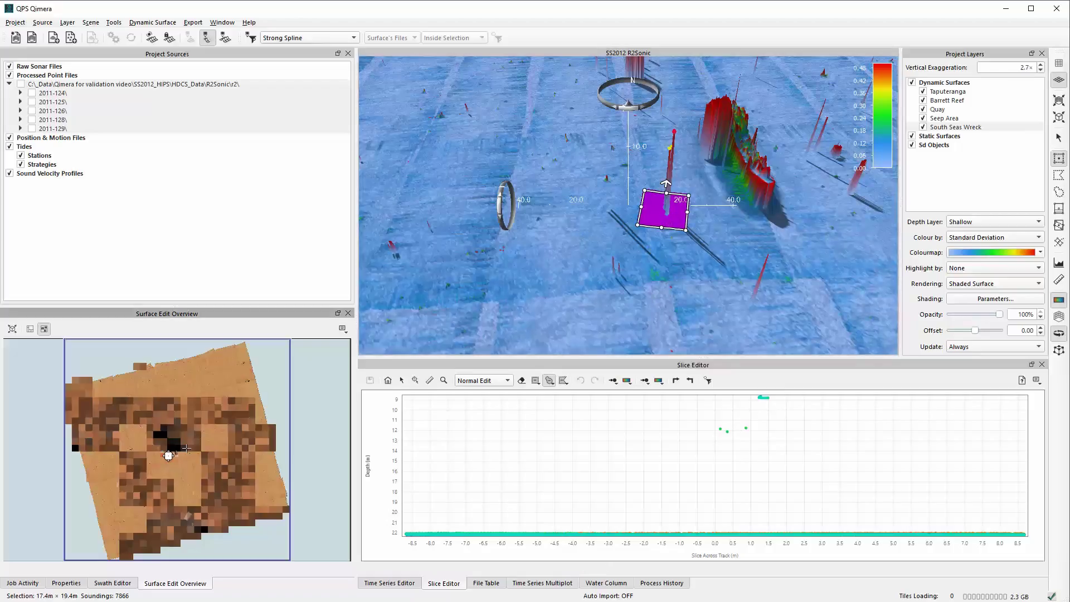
{"action": "scroll", "coordinate": [175, 455], "scroll_direction": "up", "scroll_amount": 4}
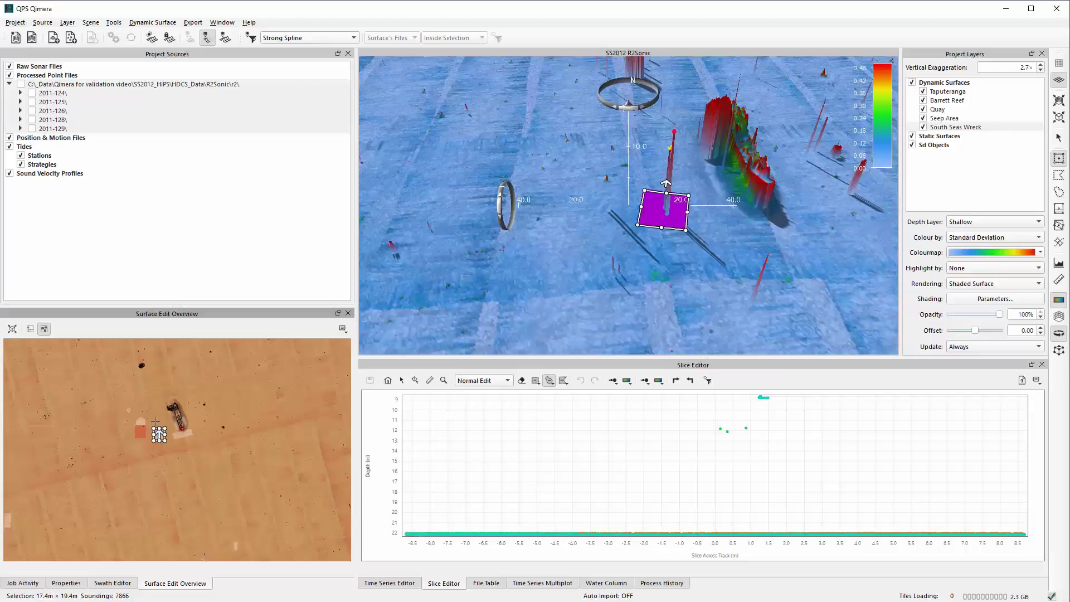
{"action": "scroll", "coordinate": [161, 443], "scroll_direction": "up", "scroll_amount": 5}
{"action": "scroll", "coordinate": [187, 470], "scroll_direction": "up", "scroll_amount": 2}
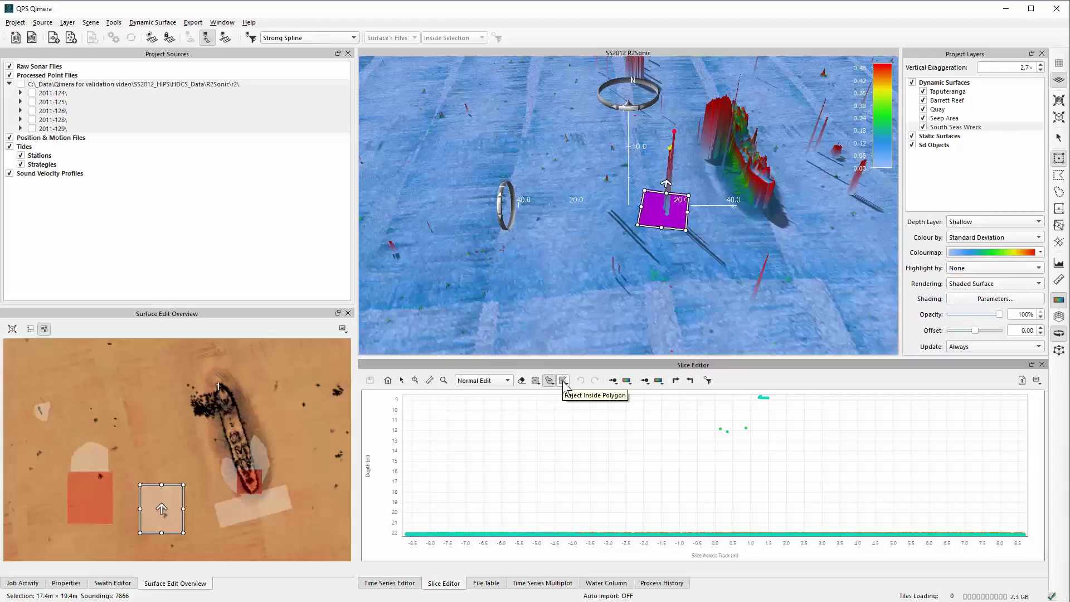
{"action": "left_click", "coordinate": [1039, 382]}
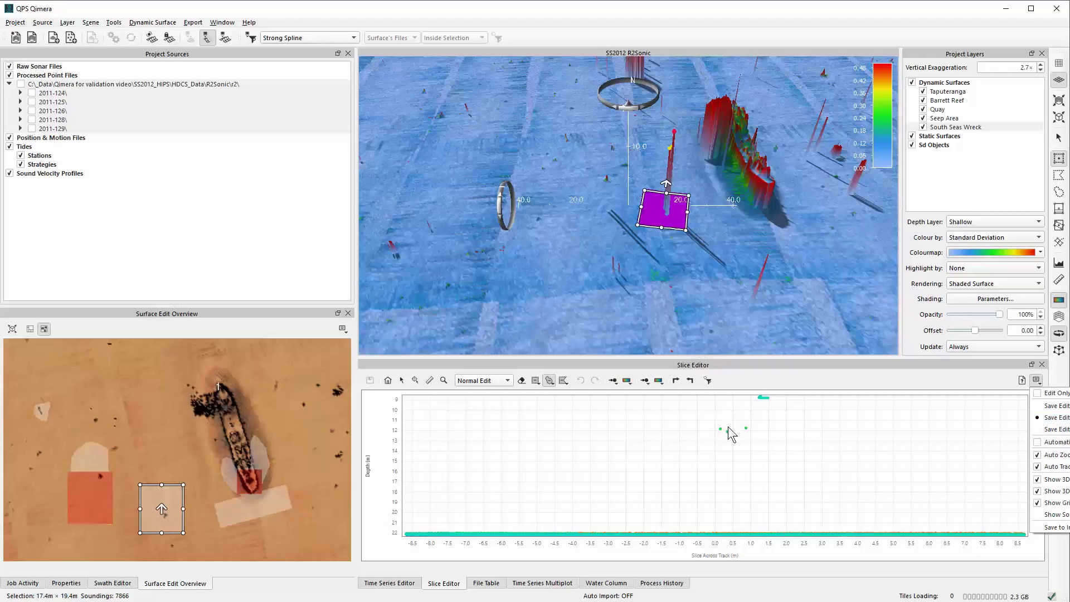
{"action": "left_click", "coordinate": [803, 366]}
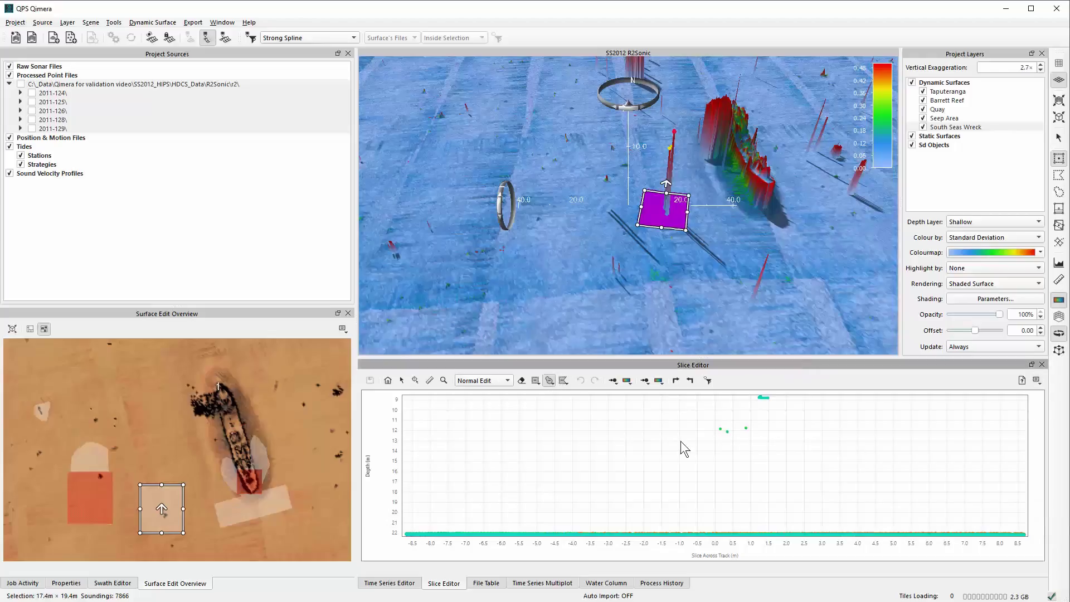
Reject the outlier soundings above the seabed using Reject Inside Lasso, check the colour plot choices, and save the edits.
{"action": "mouse_move", "coordinate": [738, 450]}
{"action": "left_mouse_down"}
{"action": "mouse_move", "coordinate": [774, 394]}
{"action": "mouse_move", "coordinate": [701, 392]}
{"action": "left_mouse_up"}
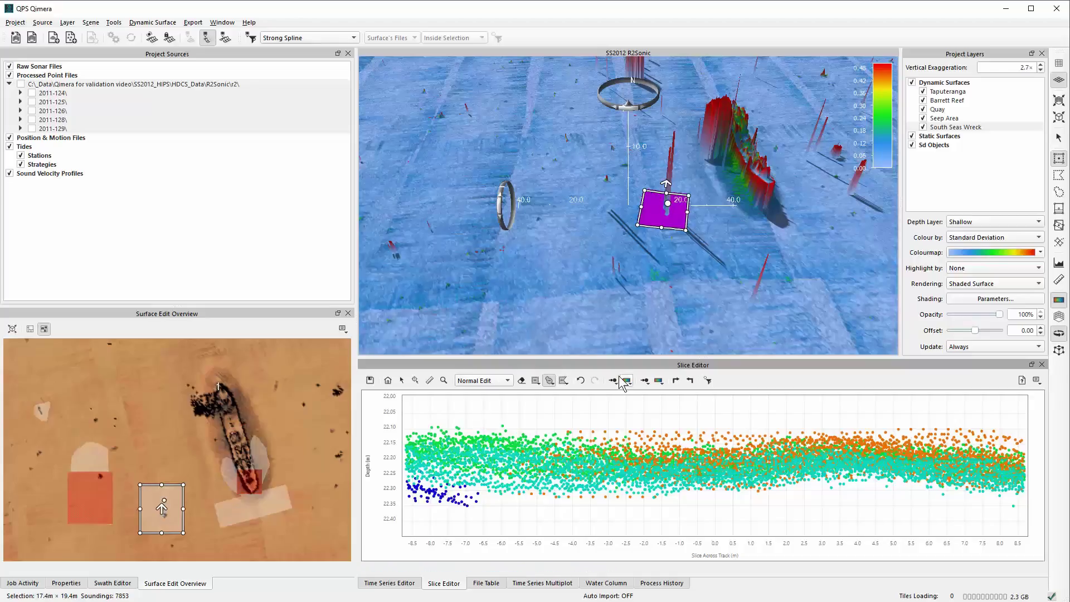
{"action": "left_click", "coordinate": [550, 381]}
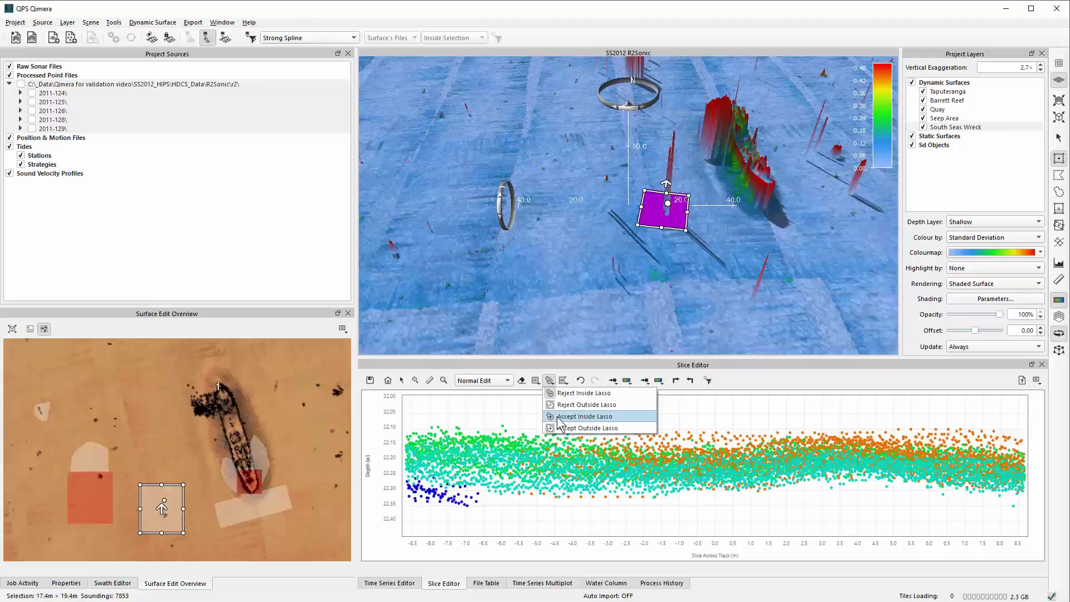
{"action": "left_click", "coordinate": [557, 392]}
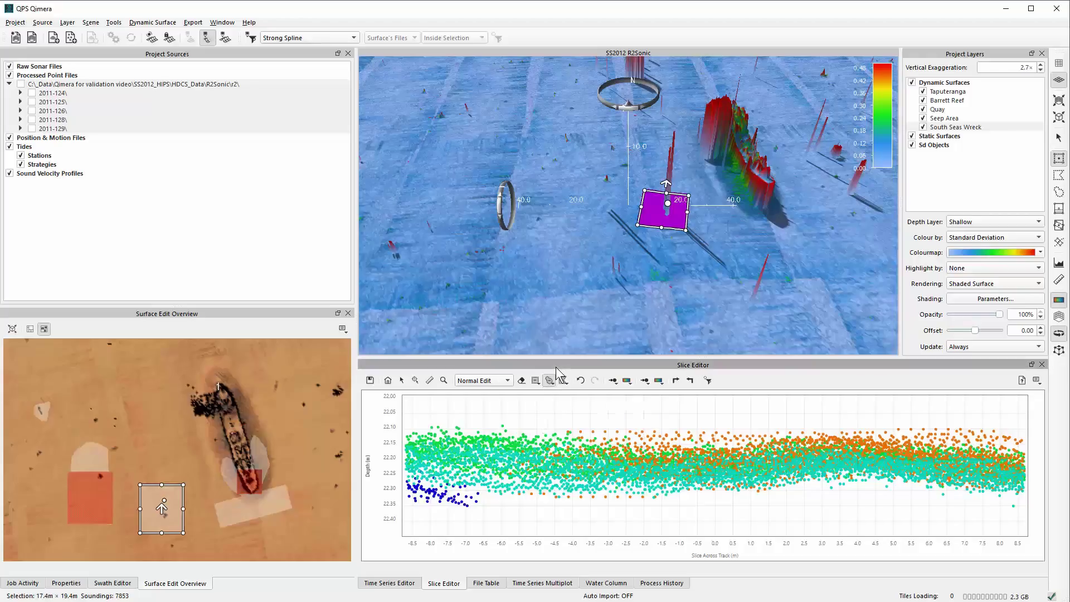
{"action": "left_click", "coordinate": [627, 381]}
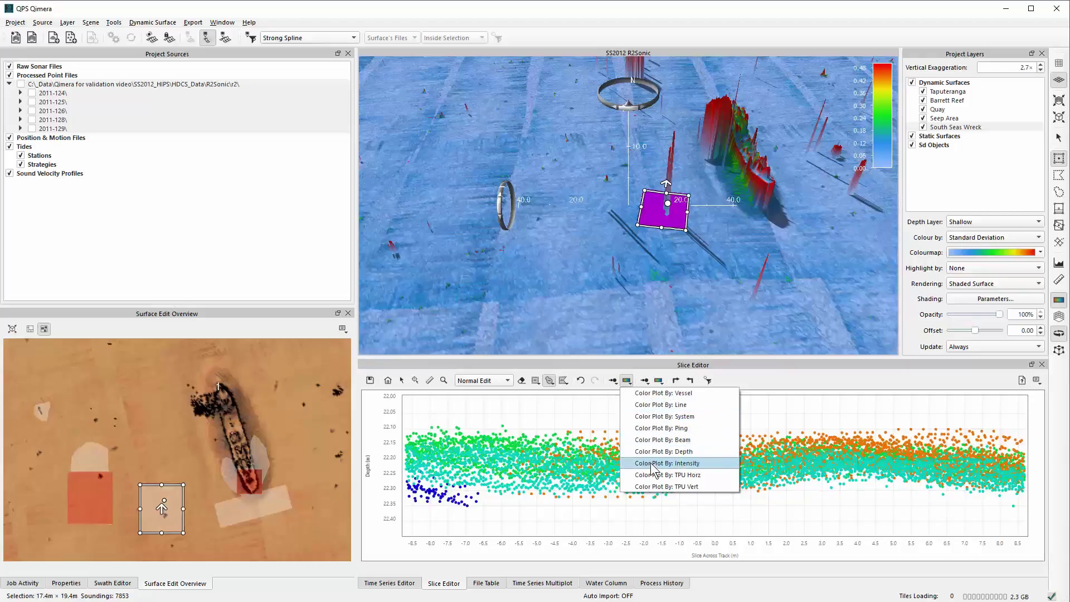
{"action": "left_click", "coordinate": [613, 369]}
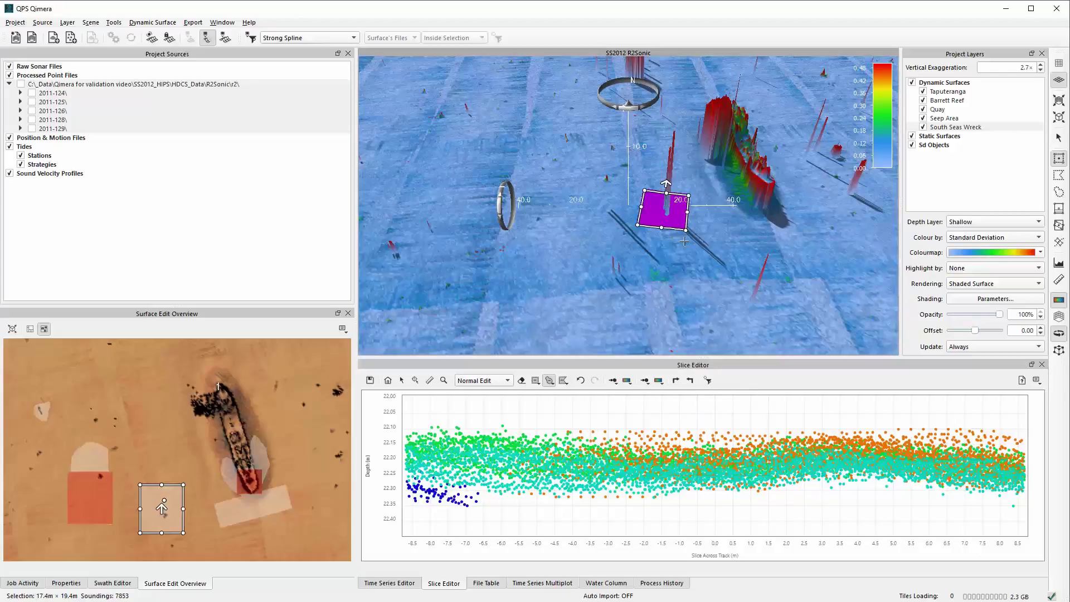
{"action": "left_click", "coordinate": [370, 380]}
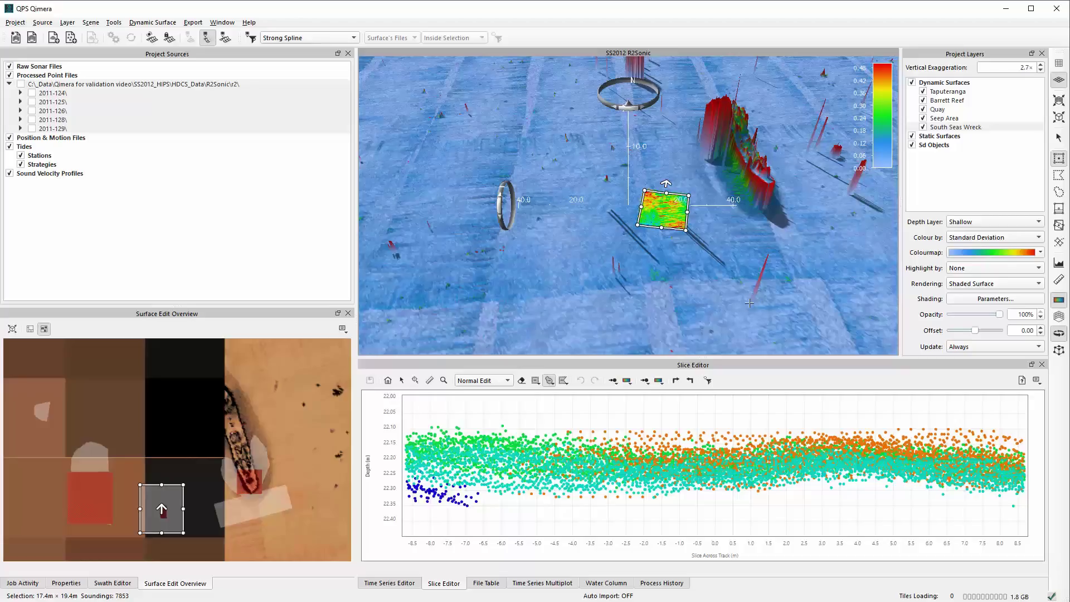
Move the selection over the spikes south and southwest of the wreck, rejecting the outlier soundings above the seabed at each.
{"action": "left_click_drag", "start_coordinate": [672, 208], "coordinate": [761, 295]}
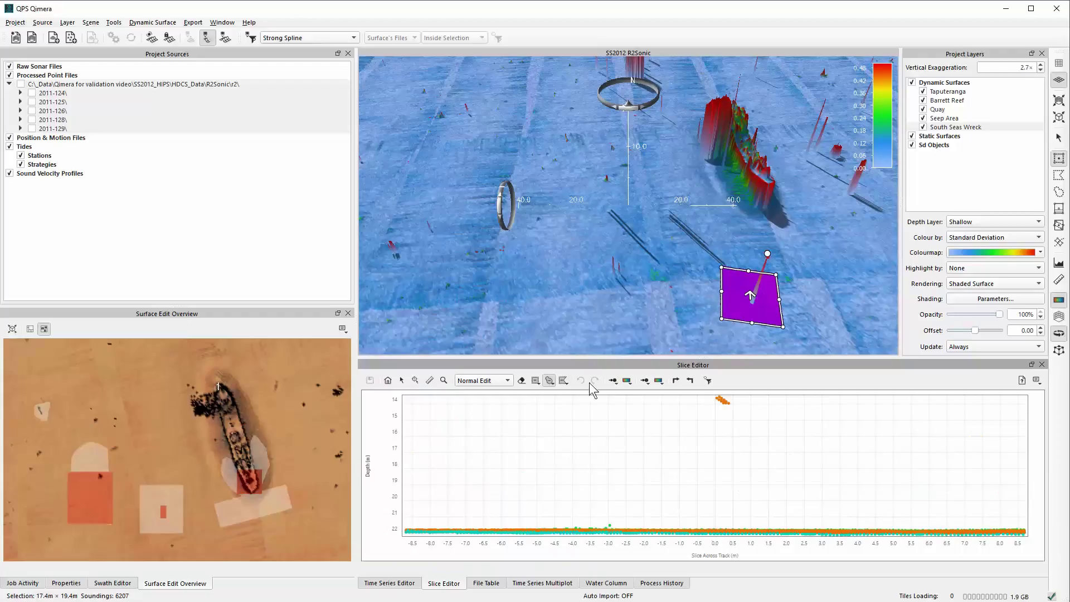
{"action": "left_click_drag", "start_coordinate": [729, 425], "coordinate": [694, 392]}
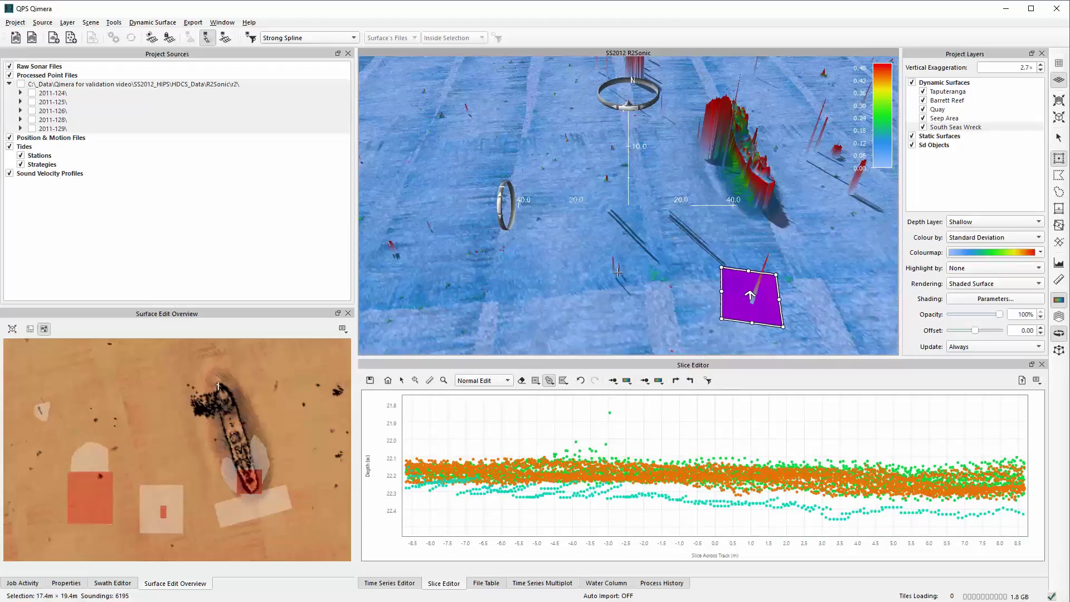
{"action": "left_click", "coordinate": [617, 271]}
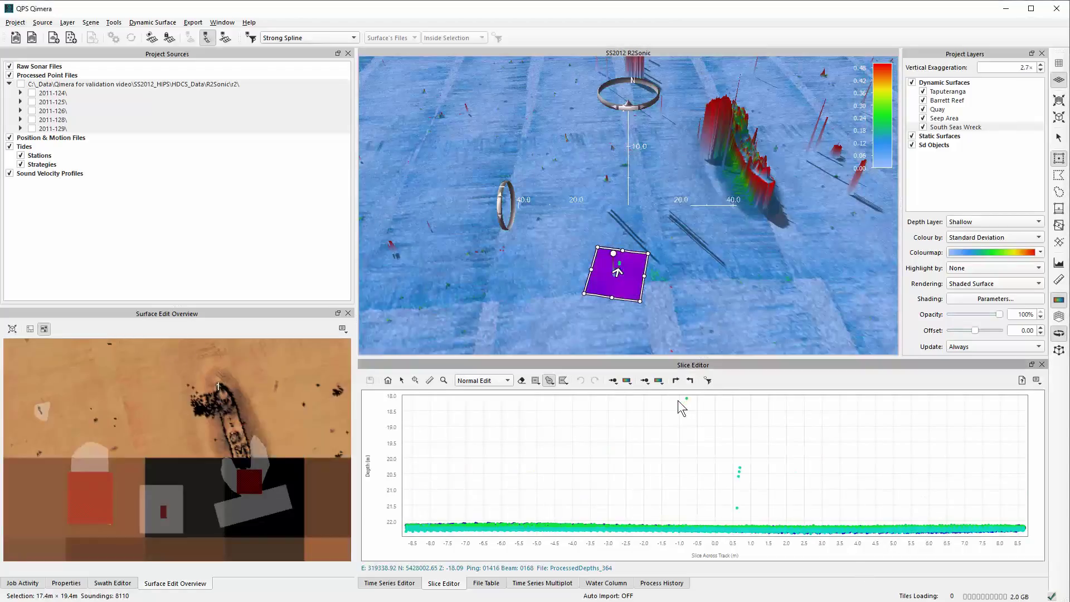
{"action": "mouse_move", "coordinate": [678, 395]}
{"action": "left_mouse_down"}
{"action": "mouse_move", "coordinate": [713, 501]}
{"action": "mouse_move", "coordinate": [754, 438]}
{"action": "mouse_move", "coordinate": [732, 399]}
{"action": "left_mouse_up"}
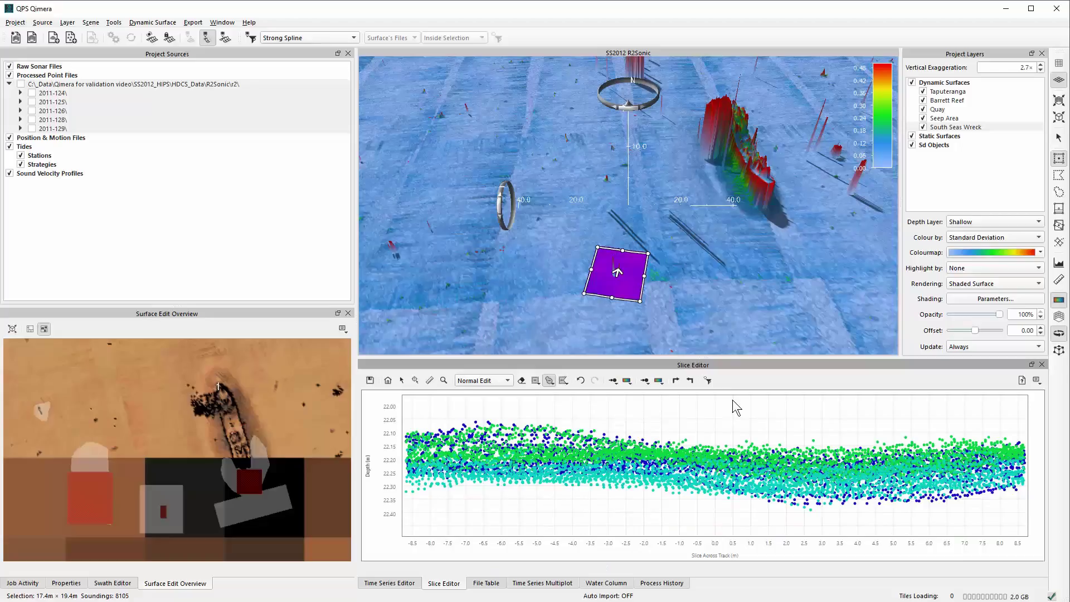
Move the selection north to the next spike west of the wreck and load its soundings, and leave slice editing.
{"action": "left_click", "coordinate": [607, 180]}
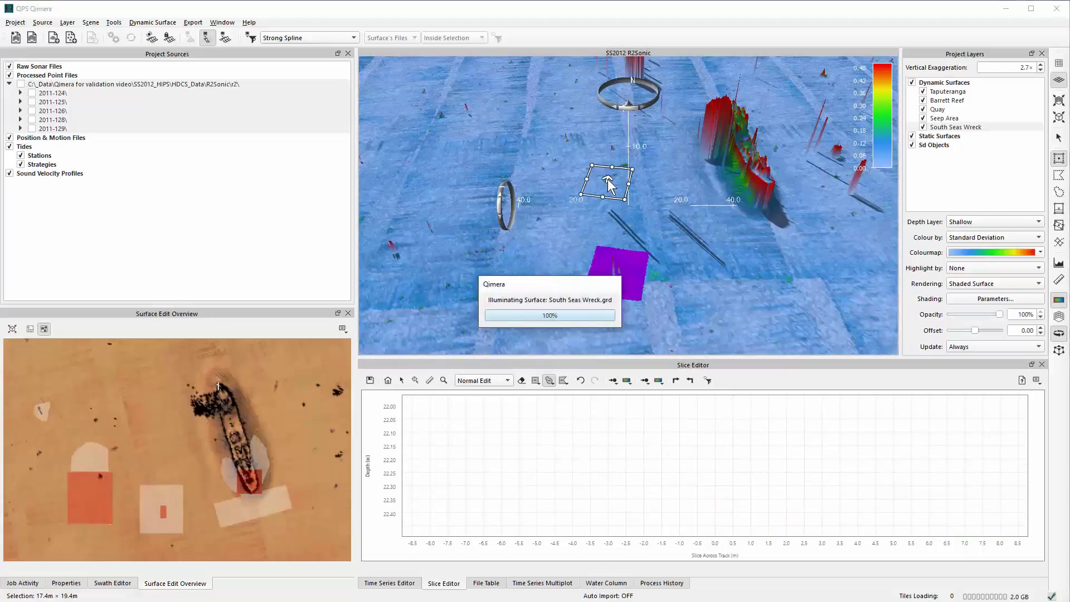
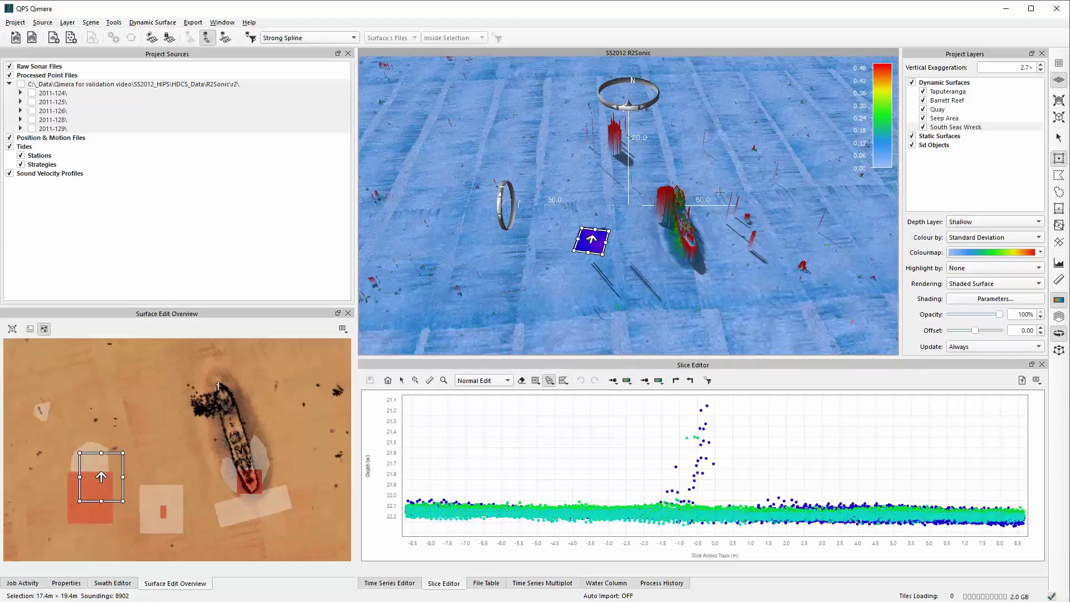
{"action": "left_click_drag", "start_coordinate": [448, 202], "coordinate": [507, 221]}
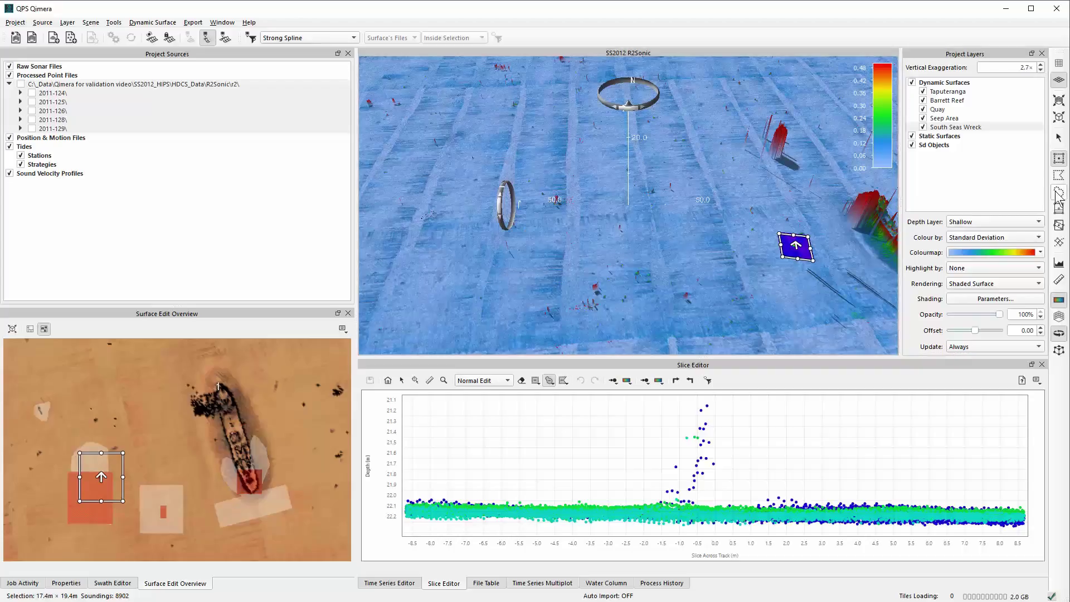
{"action": "left_click", "coordinate": [1059, 137]}
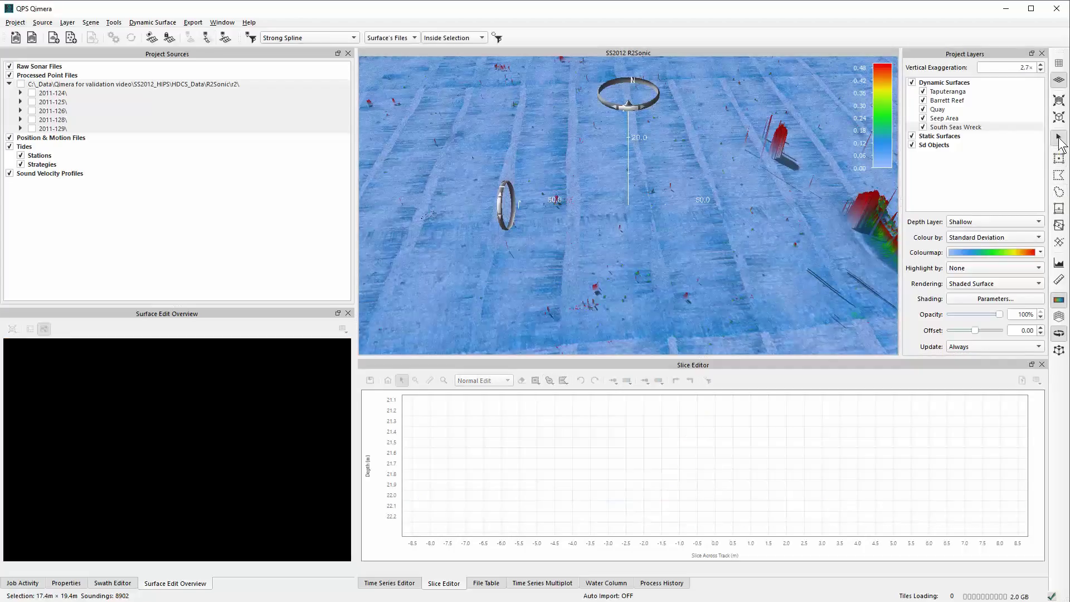
Lasso the cluster of spikes far west of the wreck and filter it with Strong Spline, using the surface's files inside the selection.
{"action": "left_click", "coordinate": [1058, 192]}
{"action": "mouse_move", "coordinate": [601, 326]}
{"action": "left_mouse_down"}
{"action": "mouse_move", "coordinate": [518, 321]}
{"action": "mouse_move", "coordinate": [466, 271]}
{"action": "mouse_move", "coordinate": [466, 255]}
{"action": "mouse_move", "coordinate": [505, 230]}
{"action": "mouse_move", "coordinate": [654, 237]}
{"action": "mouse_move", "coordinate": [702, 262]}
{"action": "mouse_move", "coordinate": [714, 315]}
{"action": "left_mouse_up"}
{"action": "scroll", "coordinate": [634, 256], "scroll_direction": "up", "scroll_amount": 5}
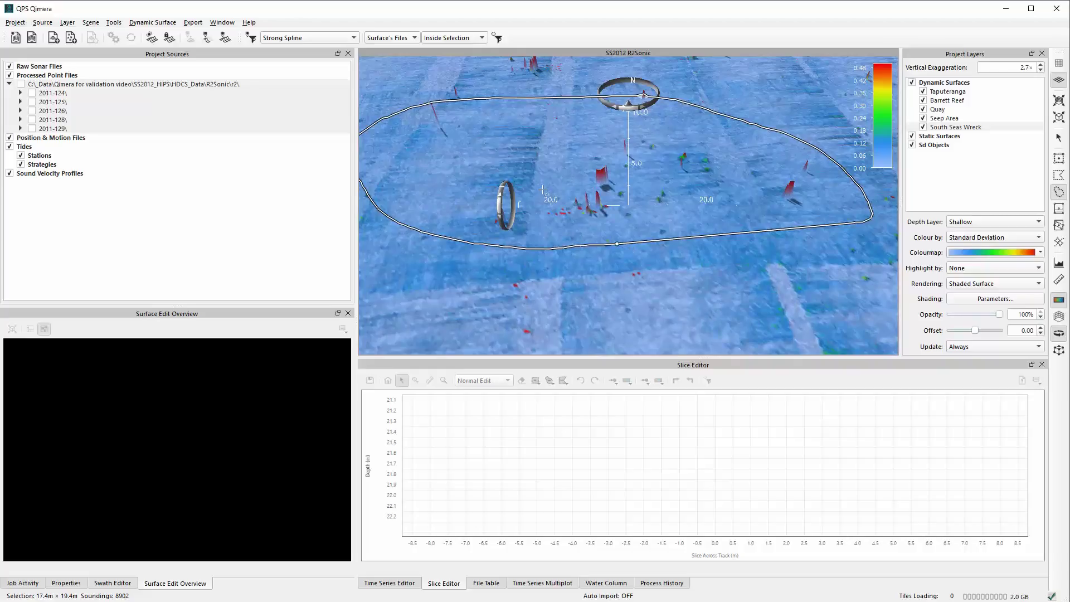
{"action": "left_click", "coordinate": [315, 35]}
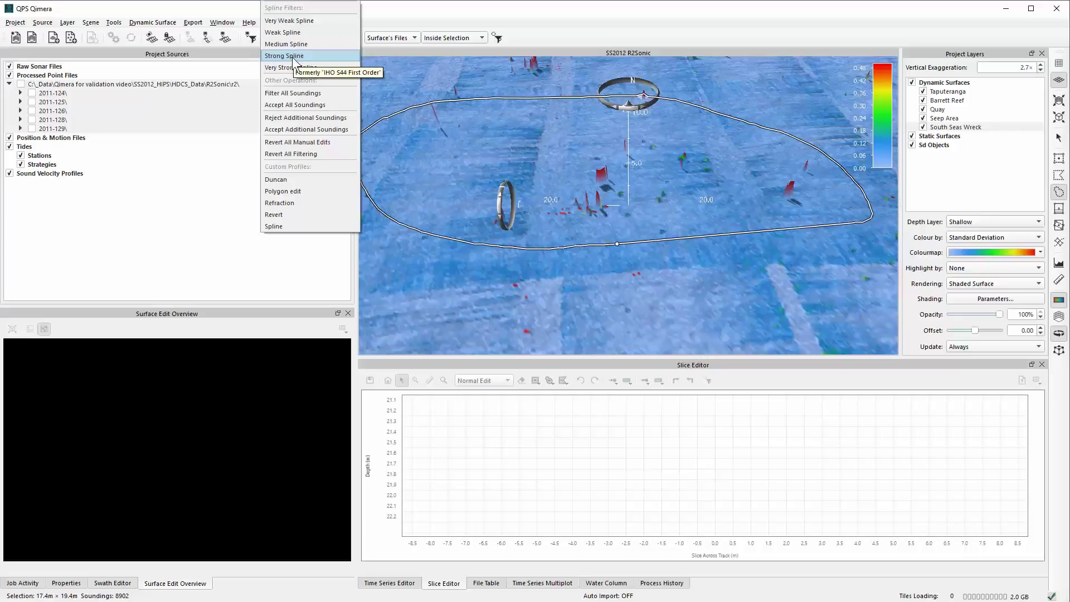
{"action": "left_click", "coordinate": [292, 56]}
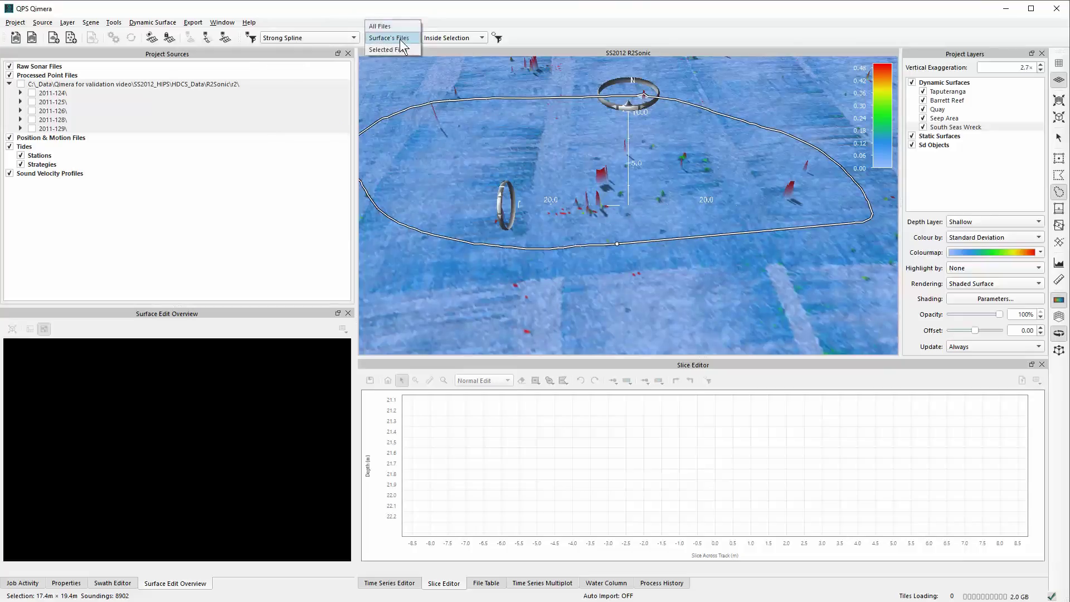
{"action": "left_click", "coordinate": [401, 38]}
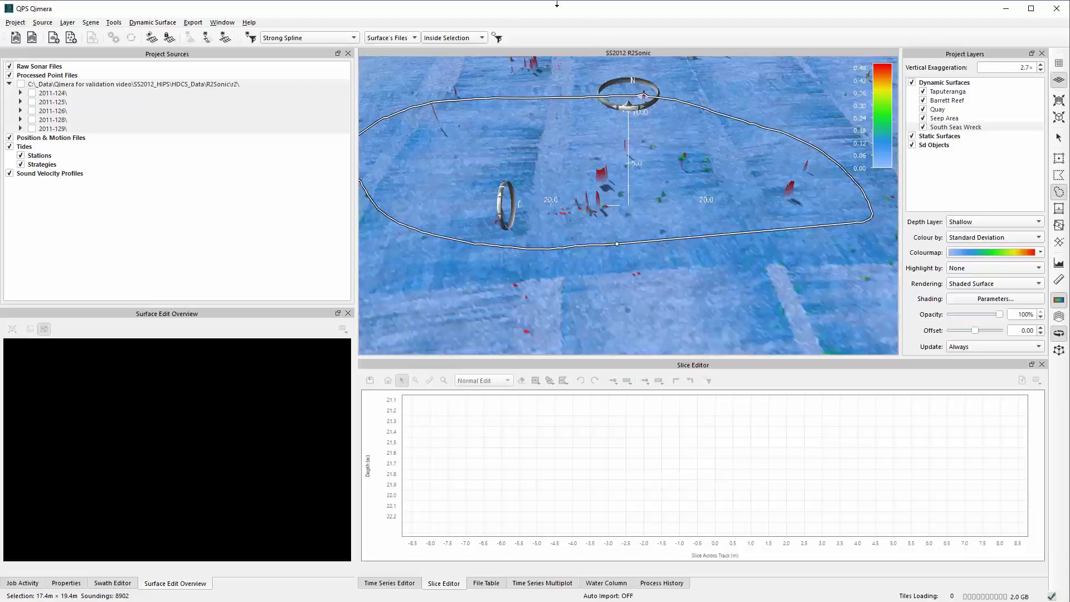
{"action": "left_click", "coordinate": [498, 38]}
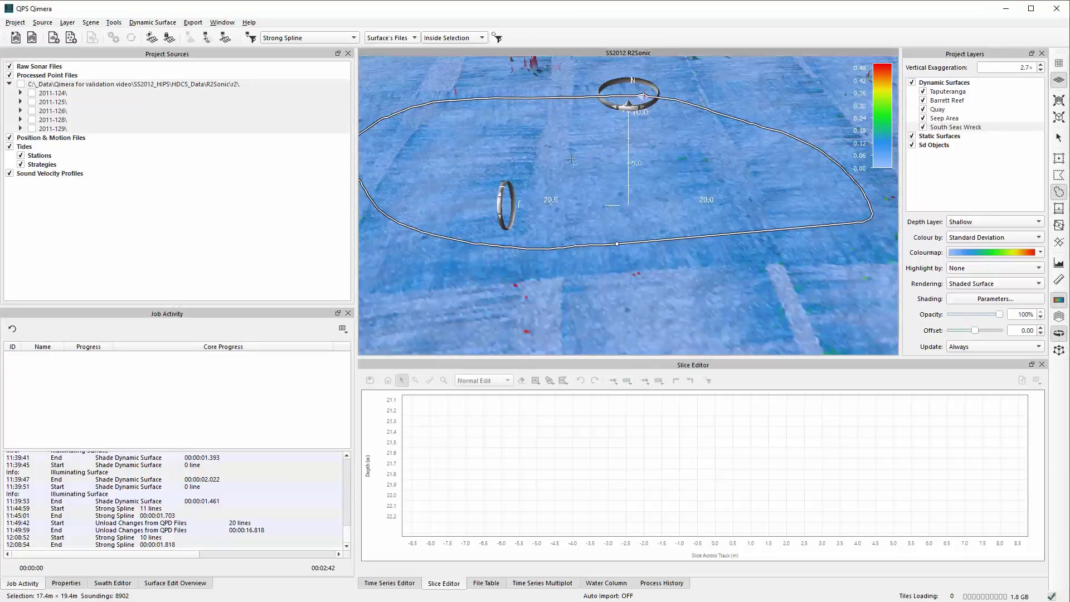
Lasso an area across the northern part of the wreck and run the Strong Spline filter inside it.
{"action": "scroll", "coordinate": [568, 159], "scroll_direction": "down", "scroll_amount": 3}
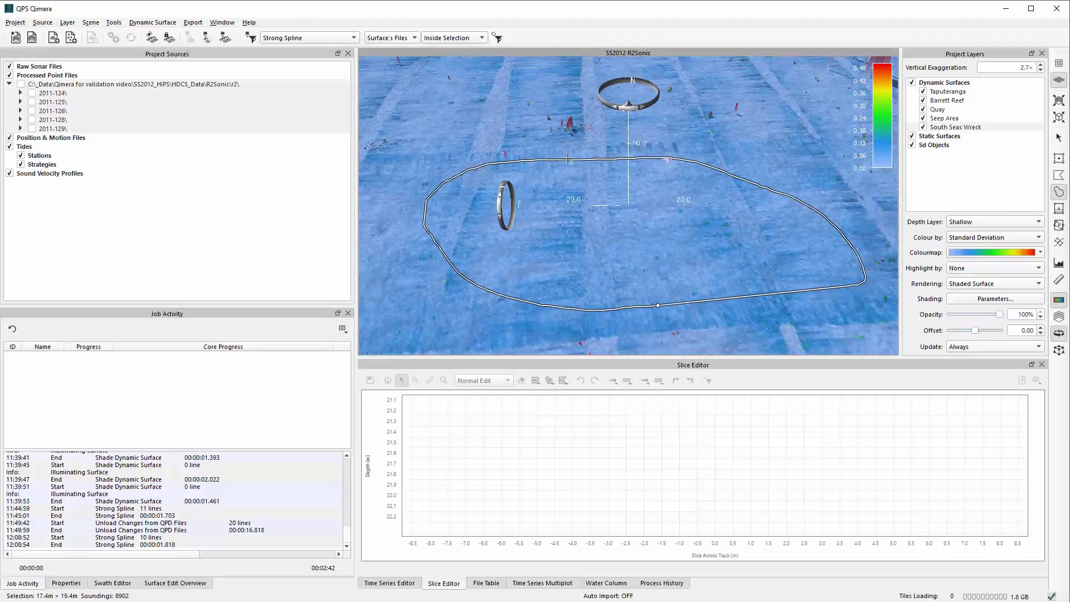
{"action": "scroll", "coordinate": [802, 192], "scroll_direction": "up", "scroll_amount": 3}
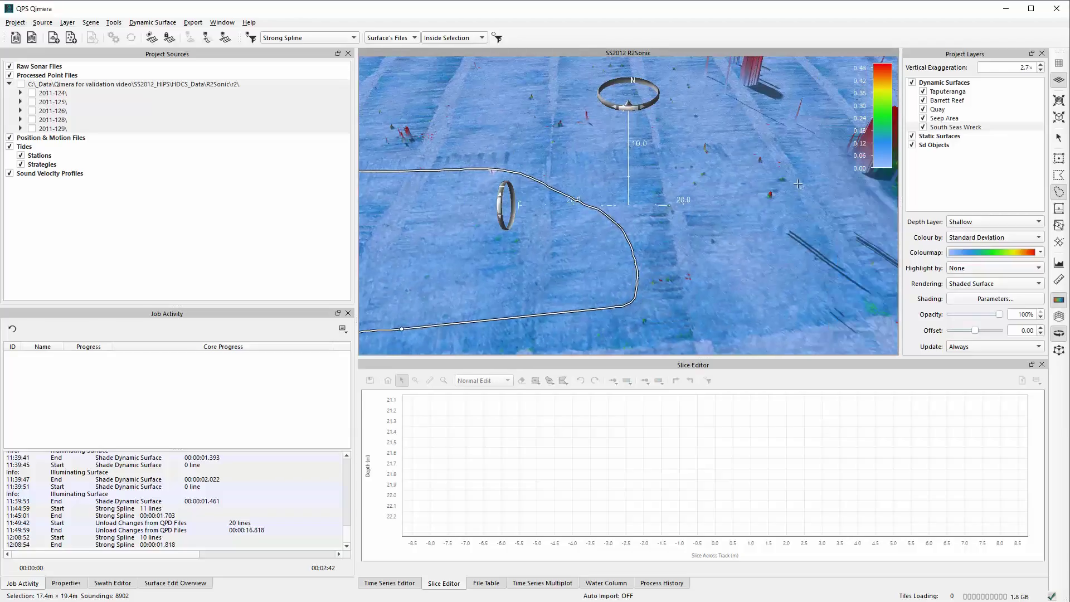
{"action": "scroll", "coordinate": [798, 184], "scroll_direction": "down", "scroll_amount": 3}
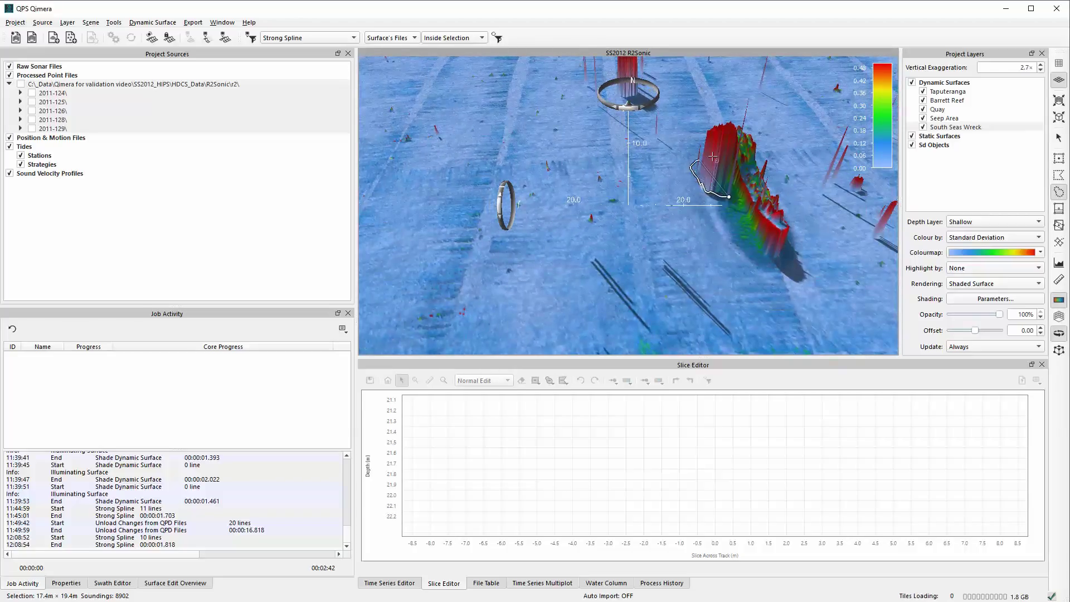
{"action": "mouse_move", "coordinate": [713, 158]}
{"action": "left_mouse_down"}
{"action": "mouse_move", "coordinate": [782, 163]}
{"action": "mouse_move", "coordinate": [728, 195]}
{"action": "left_mouse_up"}
{"action": "left_click", "coordinate": [496, 37]}
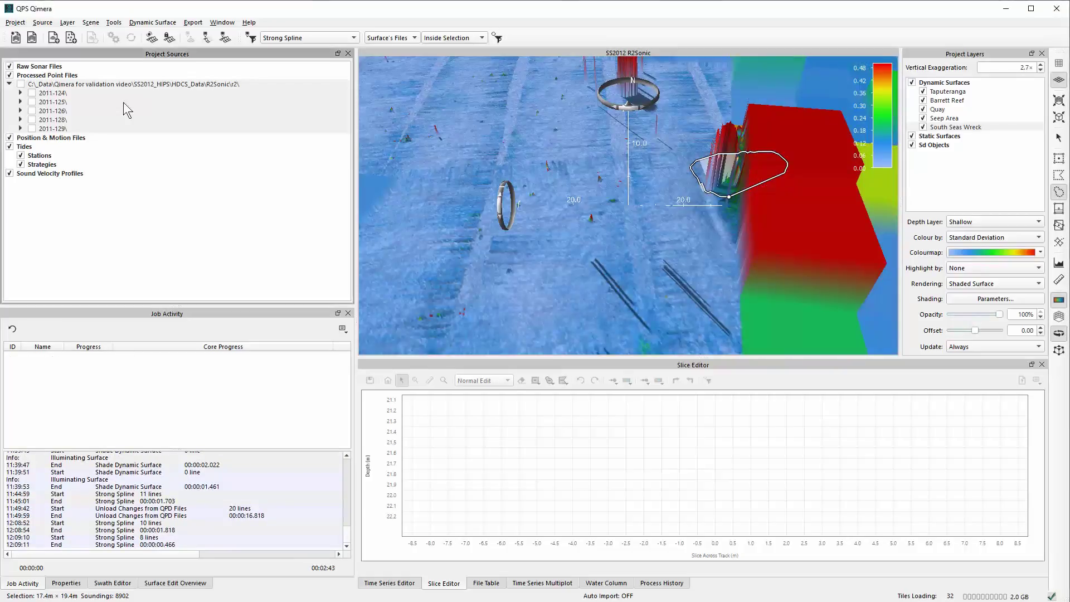
Select a rectangle of about 16.2 m by 6.0 m across the filtered middle of the wreck and load it into the 3D Editor.
{"action": "double_click", "coordinate": [737, 162]}
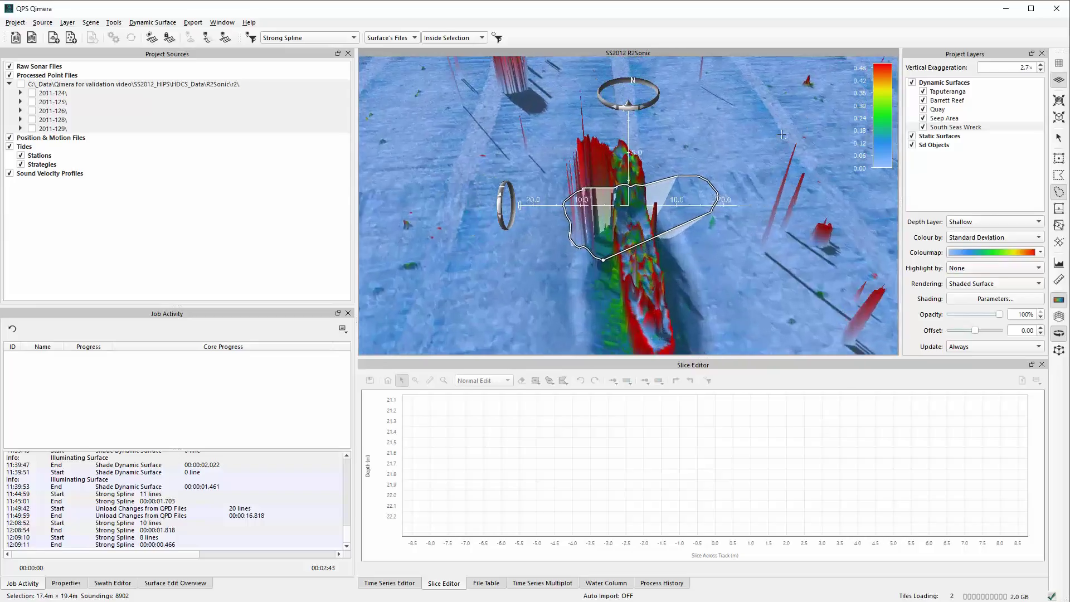
{"action": "left_click_drag", "start_coordinate": [498, 204], "coordinate": [844, 172]}
{"action": "left_click", "coordinate": [1058, 158]}
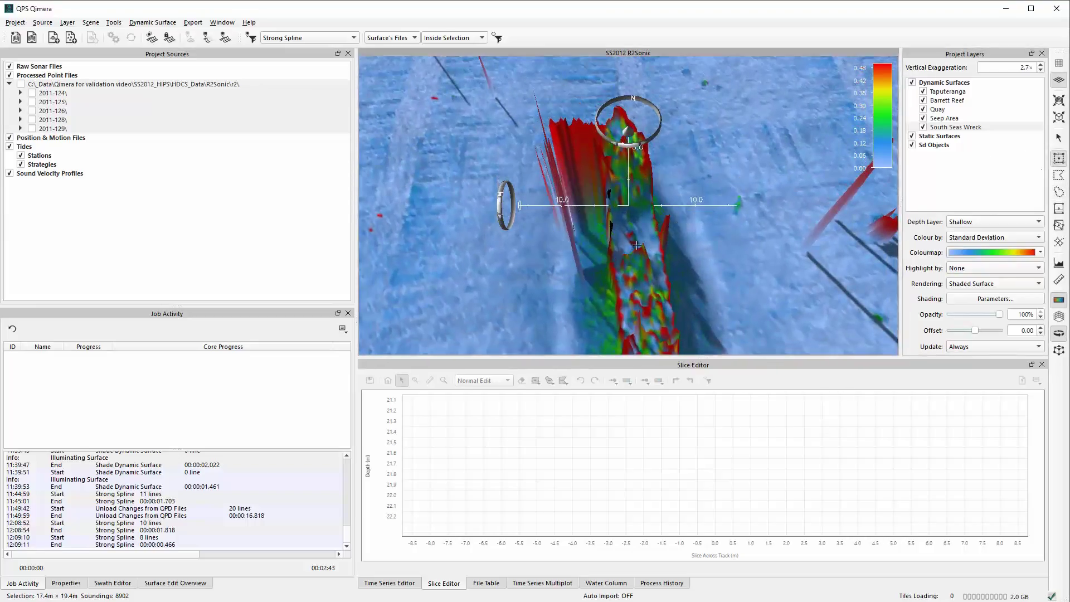
{"action": "left_click_drag", "start_coordinate": [595, 268], "coordinate": [629, 223]}
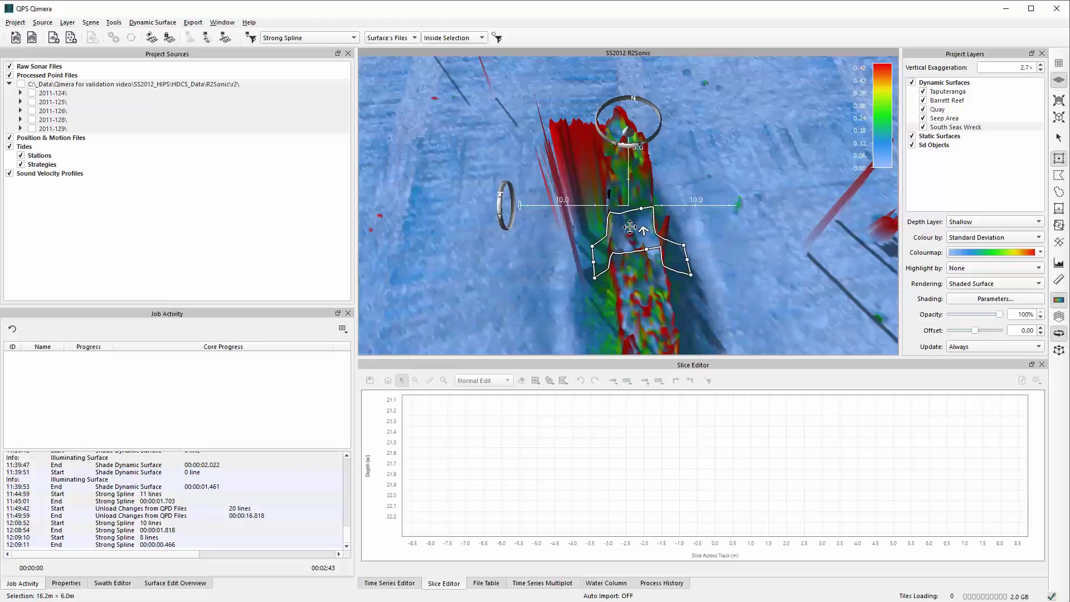
{"action": "left_click", "coordinate": [225, 37]}
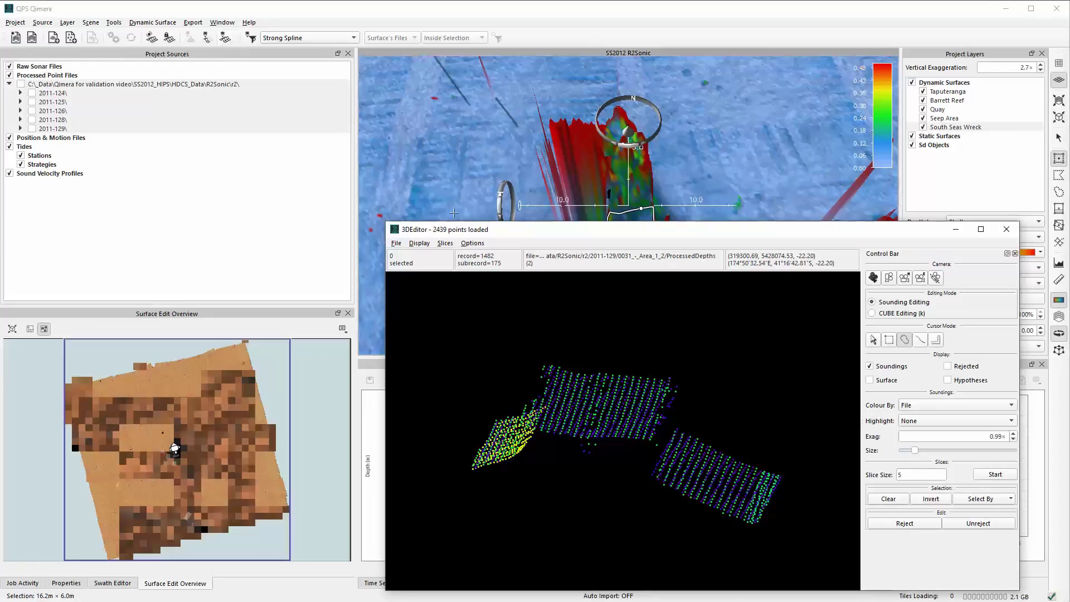
Turn the wreck section's point cloud to a side view with the plain selection cursor and display the rejected soundings.
{"action": "left_click_drag", "start_coordinate": [597, 234], "coordinate": [598, 218]}
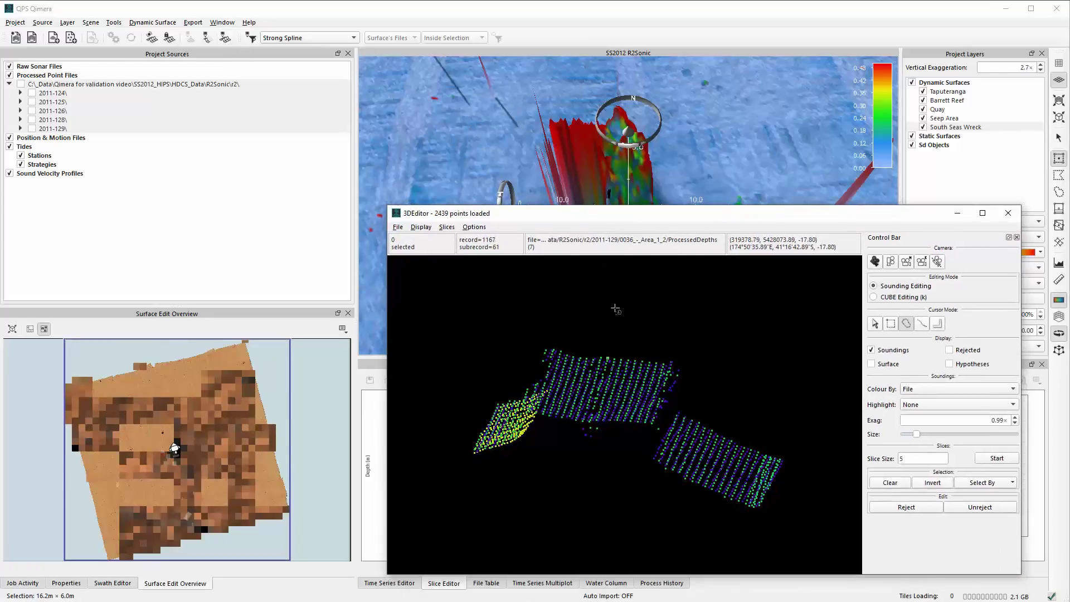
{"action": "left_click", "coordinate": [874, 324]}
{"action": "left_click_drag", "start_coordinate": [750, 332], "coordinate": [765, 321]}
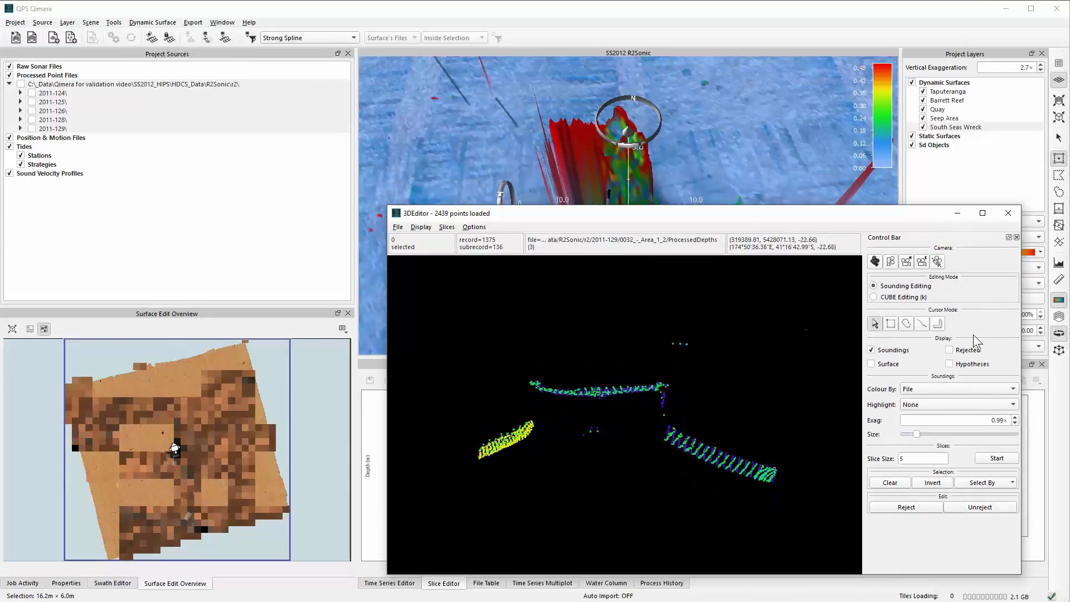
{"action": "left_click", "coordinate": [953, 350]}
Unreject all spline-filtered soundings in the wreck section, clear the selection, and close the 3D Editor.
{"action": "left_click", "coordinate": [992, 480]}
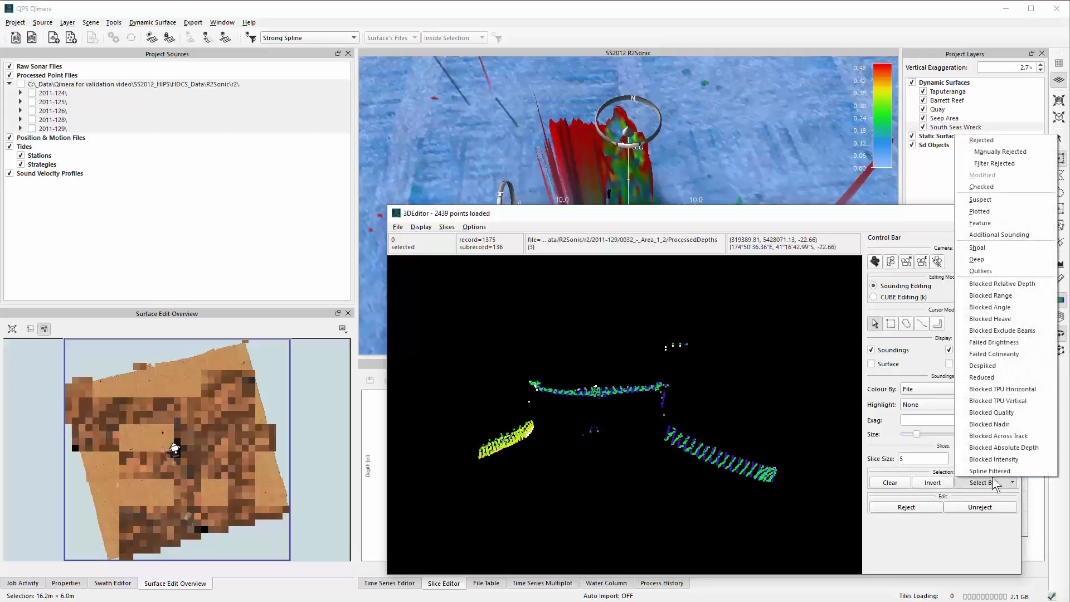
{"action": "left_click", "coordinate": [991, 471]}
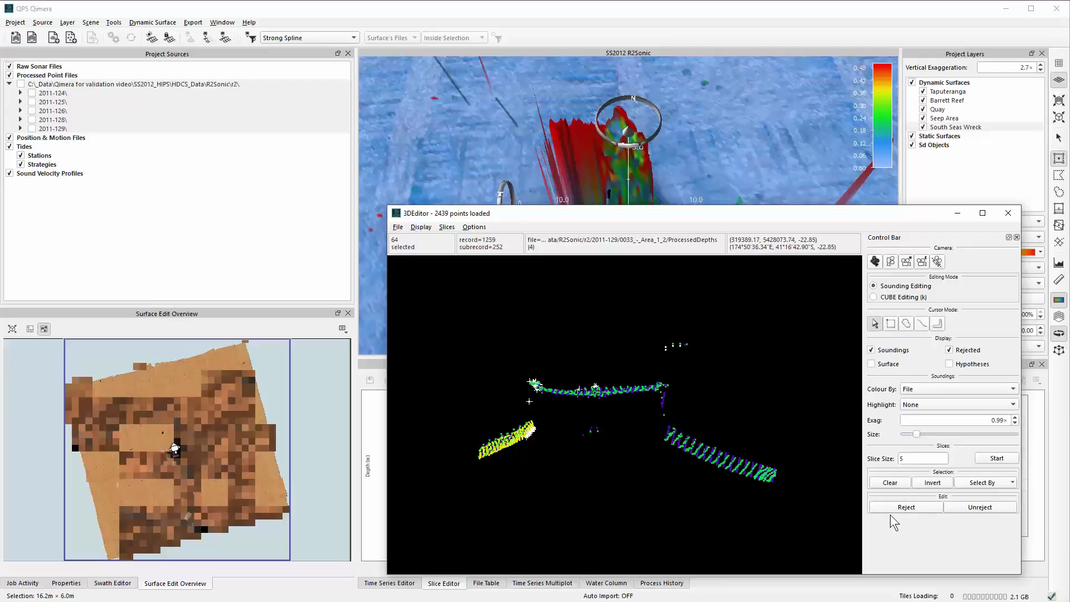
{"action": "left_click", "coordinate": [970, 508]}
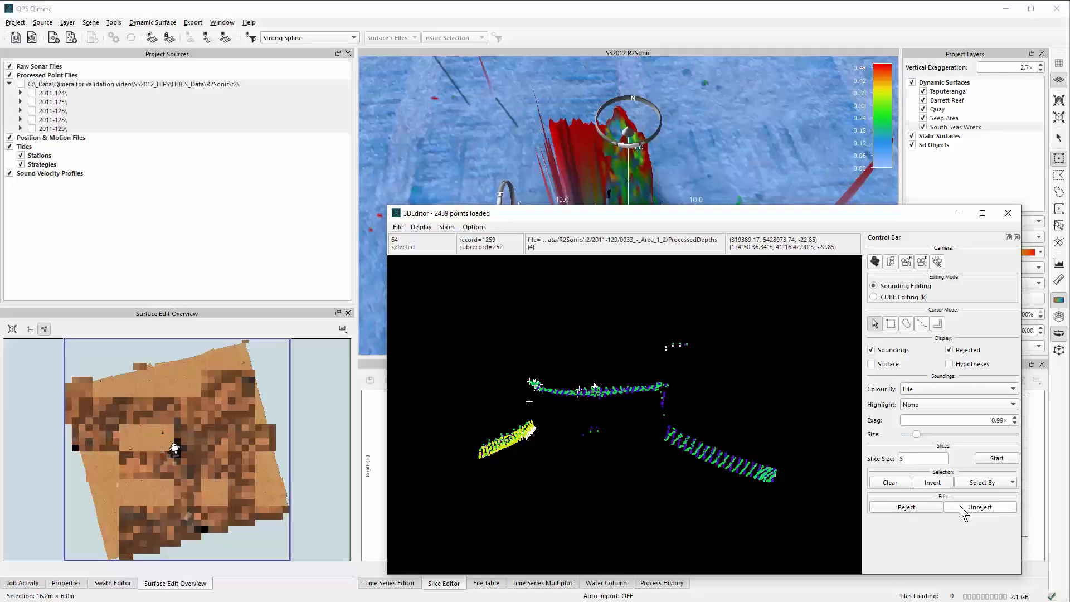
{"action": "left_click", "coordinate": [890, 482]}
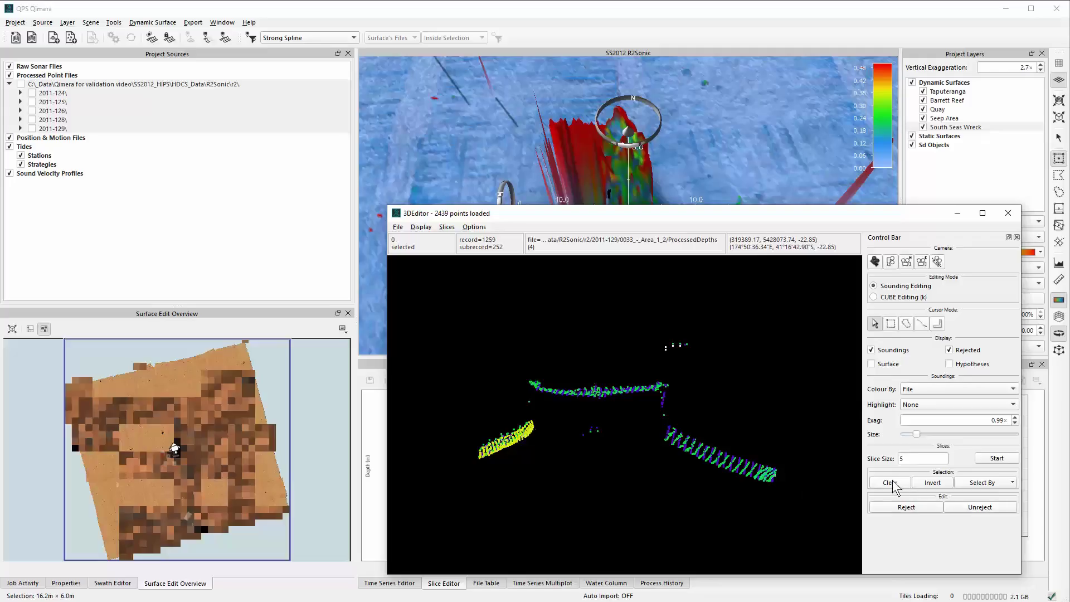
{"action": "left_click", "coordinate": [398, 226]}
{"action": "left_click", "coordinate": [410, 253]}
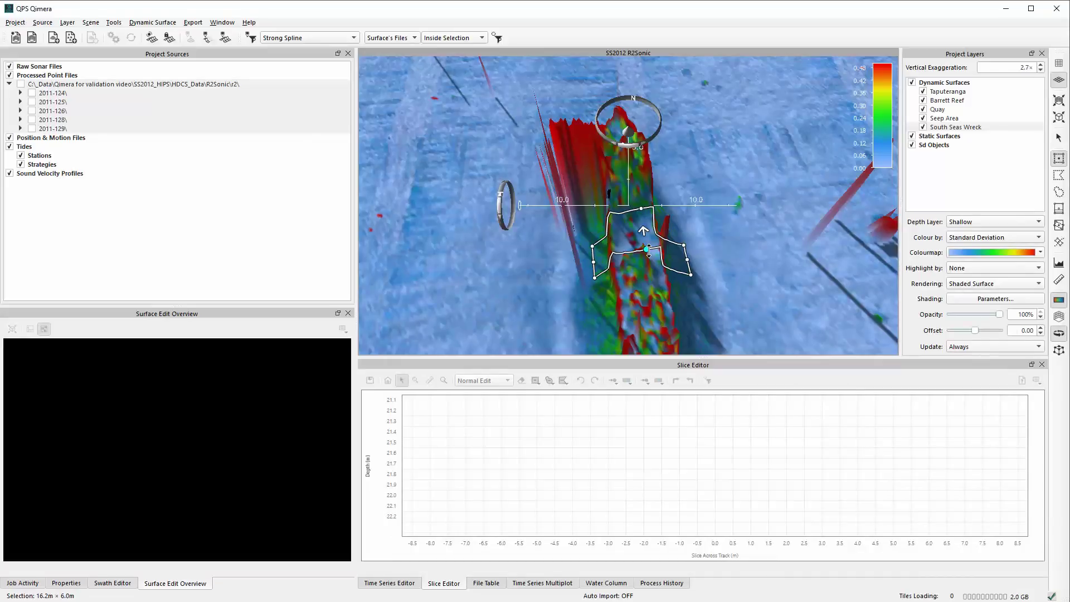
Select a rectangle of about 15.6 m by 10.4 m around the wreck's southern end and load it into the 3D Editor.
{"action": "scroll", "coordinate": [596, 256], "scroll_direction": "down", "scroll_amount": 3}
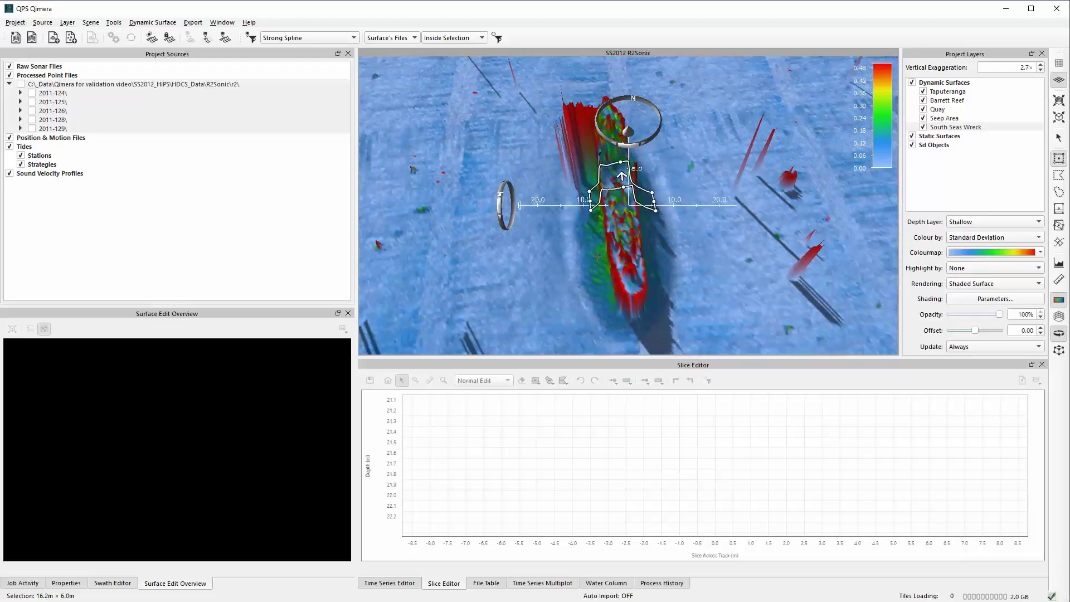
{"action": "left_click_drag", "start_coordinate": [597, 255], "coordinate": [662, 321]}
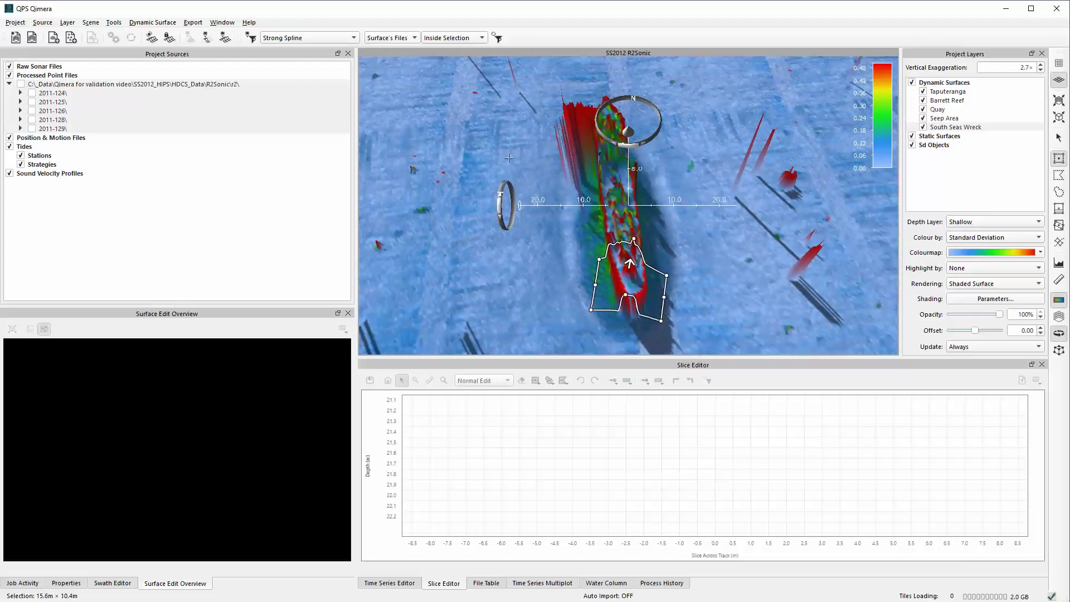
{"action": "left_click", "coordinate": [225, 36]}
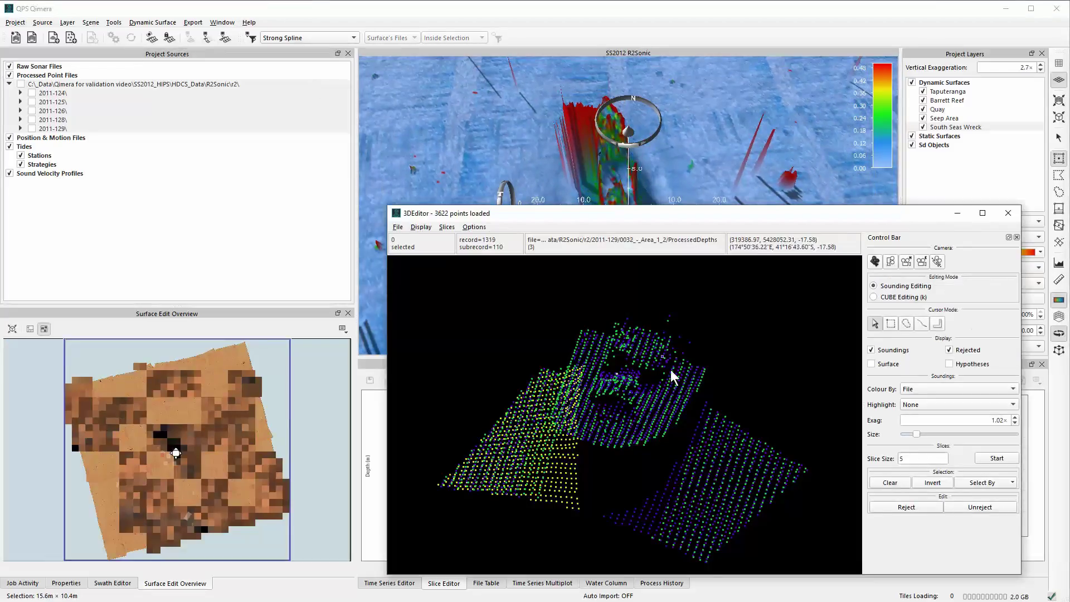
Examine the southern end's CUBE hypotheses from the side in CUBE Editing mode, and return to Sounding Editing.
{"action": "mouse_move", "coordinate": [729, 342]}
{"action": "left_mouse_down"}
{"action": "mouse_move", "coordinate": [731, 332]}
{"action": "mouse_move", "coordinate": [700, 363]}
{"action": "mouse_move", "coordinate": [736, 359]}
{"action": "left_mouse_up"}
{"action": "left_click", "coordinate": [873, 296]}
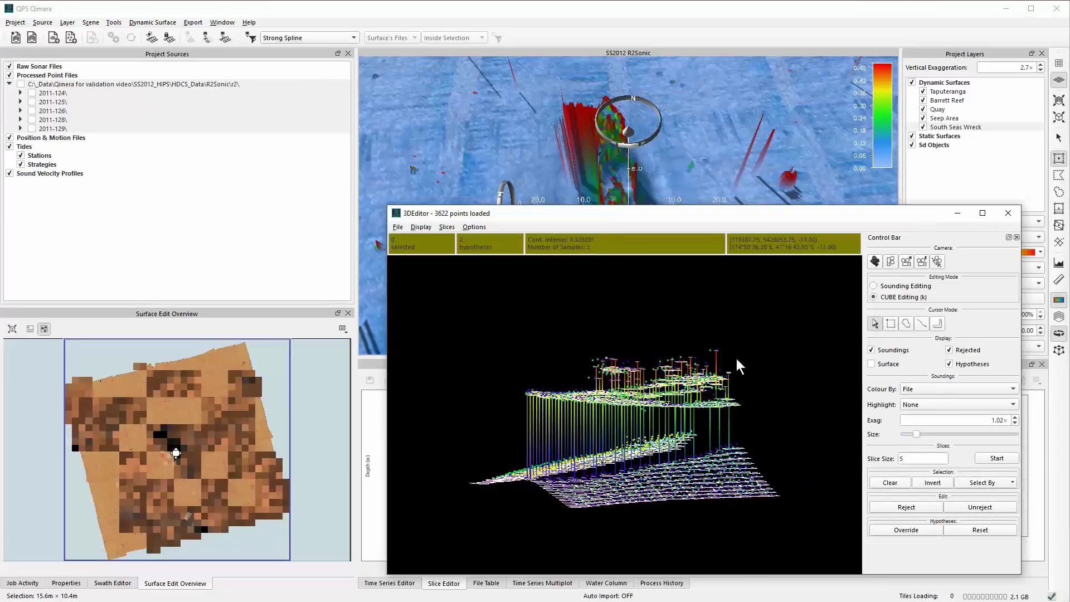
{"action": "left_click", "coordinate": [873, 286]}
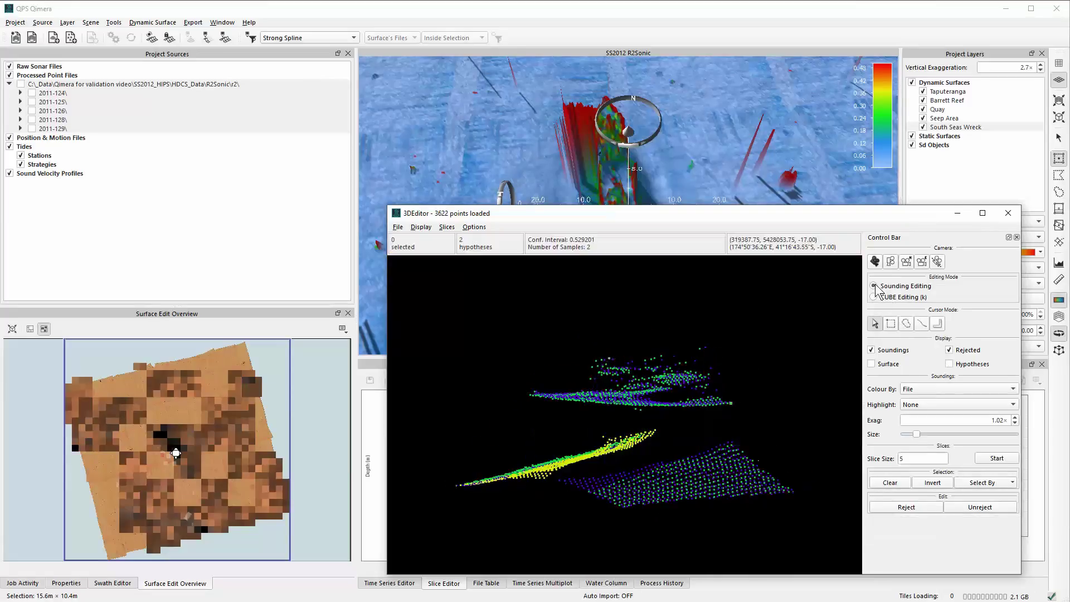
Select the shoalest sounding at the wreck's southern end using the Shoal criterion and set it as a feature.
{"action": "left_click", "coordinate": [973, 483]}
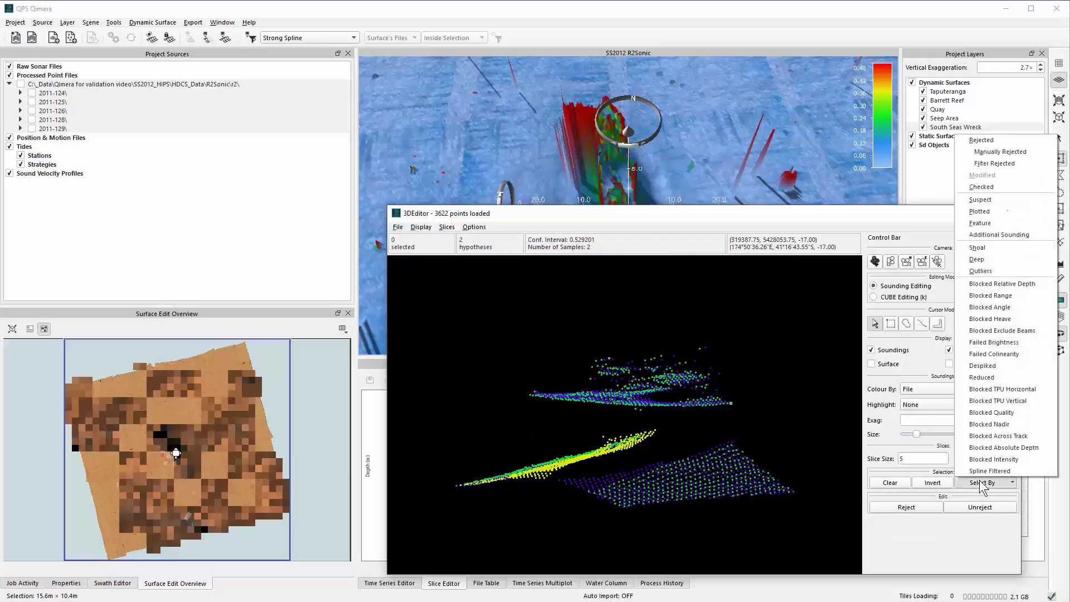
{"action": "left_click", "coordinate": [979, 248]}
{"action": "right_click", "coordinate": [701, 348]}
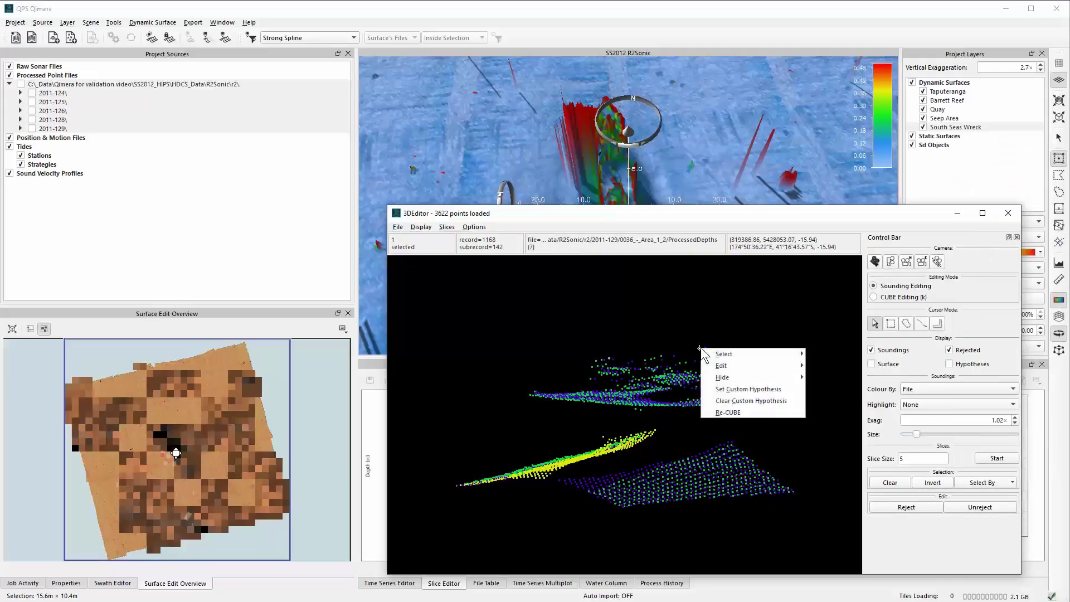
{"action": "mouse_move", "coordinate": [734, 365]}
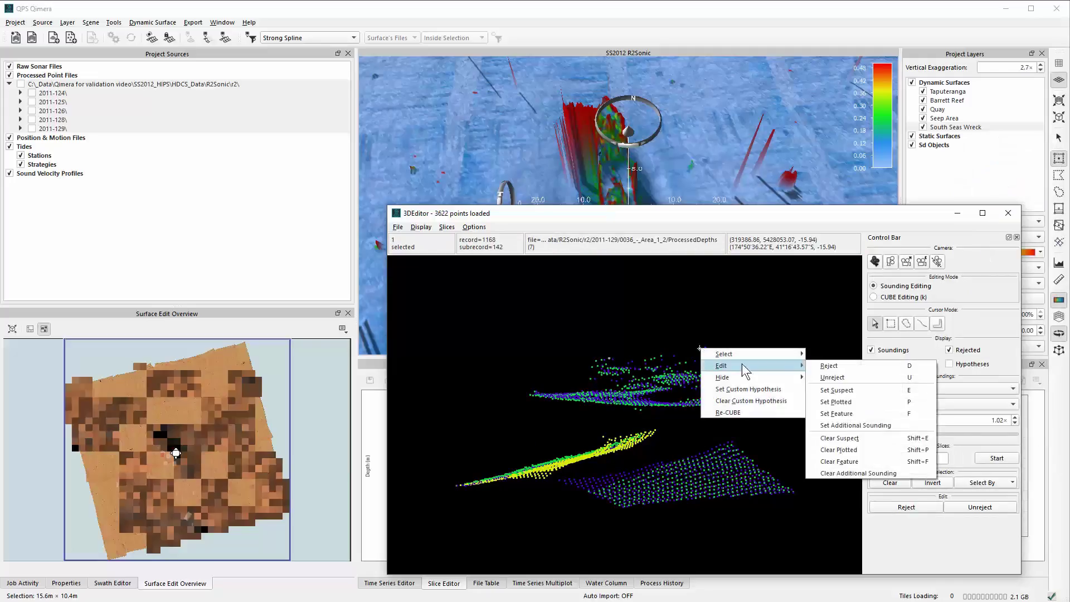
{"action": "left_click", "coordinate": [848, 414]}
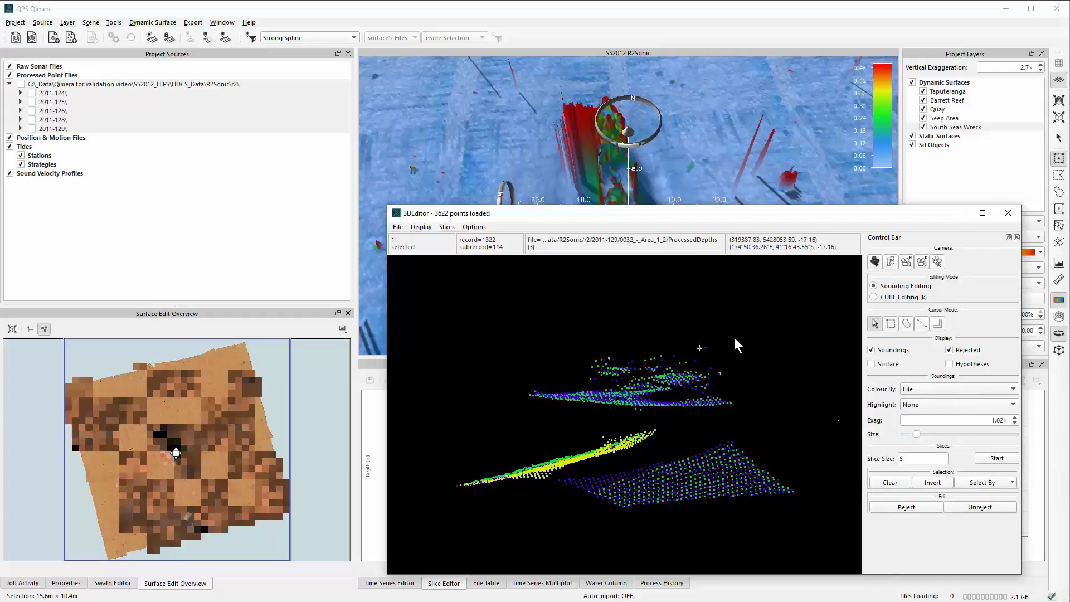
Set a custom hypothesis at the selected shoalest sounding and display the hypotheses in CUBE Editing mode.
{"action": "right_click", "coordinate": [703, 347]}
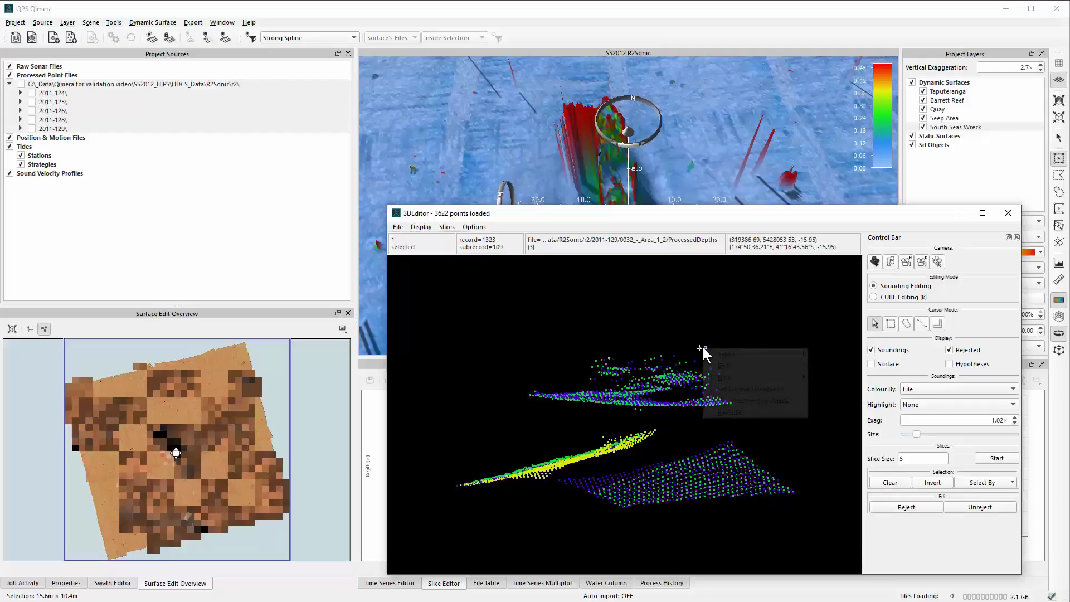
{"action": "left_click", "coordinate": [739, 389]}
{"action": "left_click", "coordinate": [877, 297]}
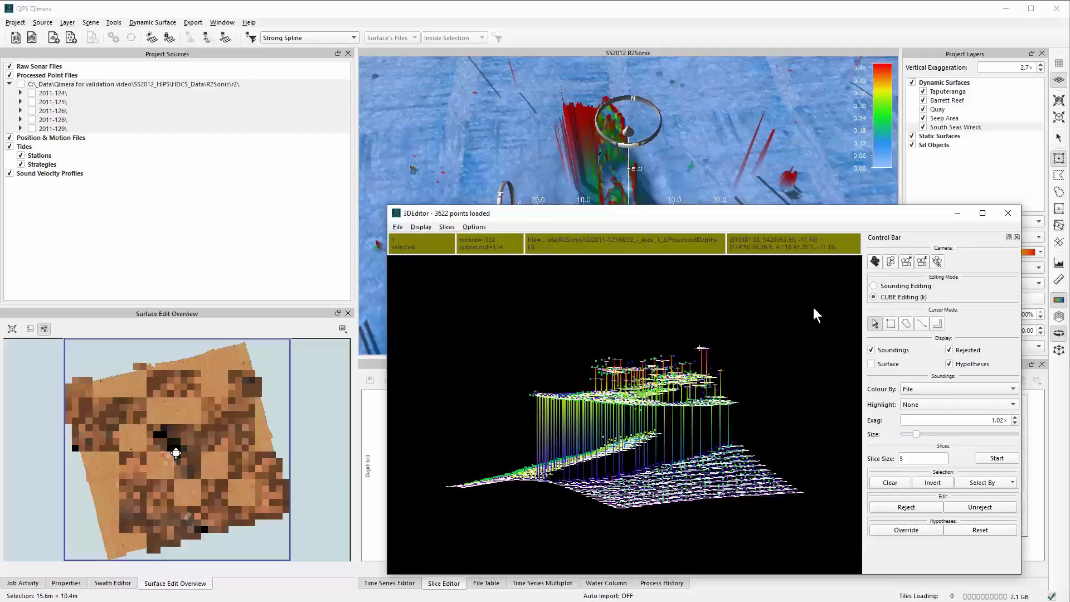
Inspect the custom hypothesis at the wreck's shoalest sounding up close and finish the 3D Editor session.
{"action": "scroll", "coordinate": [773, 312], "scroll_direction": "up", "scroll_amount": 5}
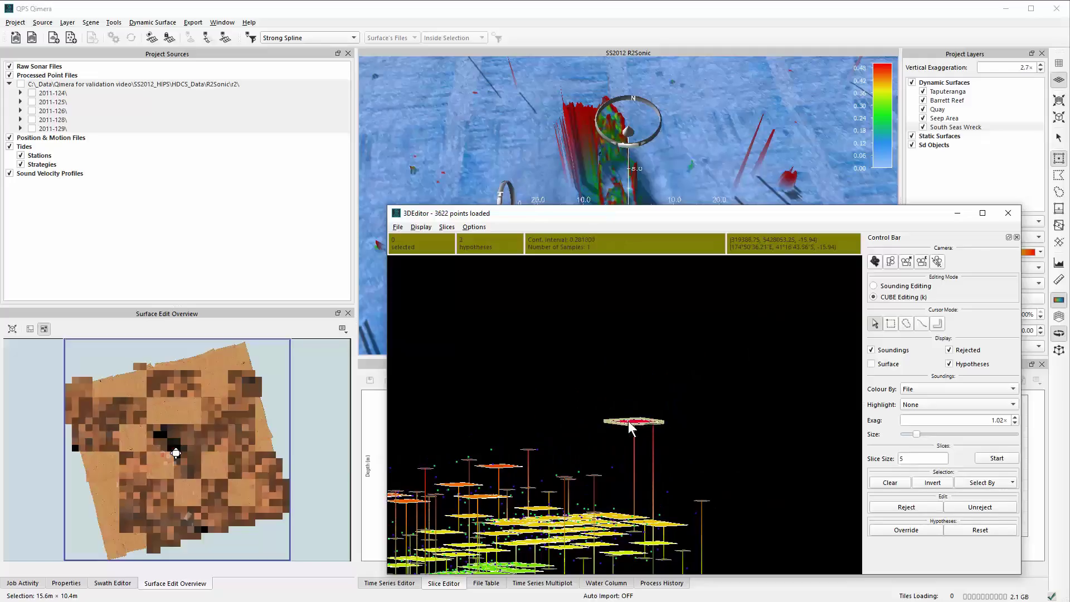
{"action": "left_click", "coordinate": [398, 227]}
{"action": "left_click", "coordinate": [404, 250]}
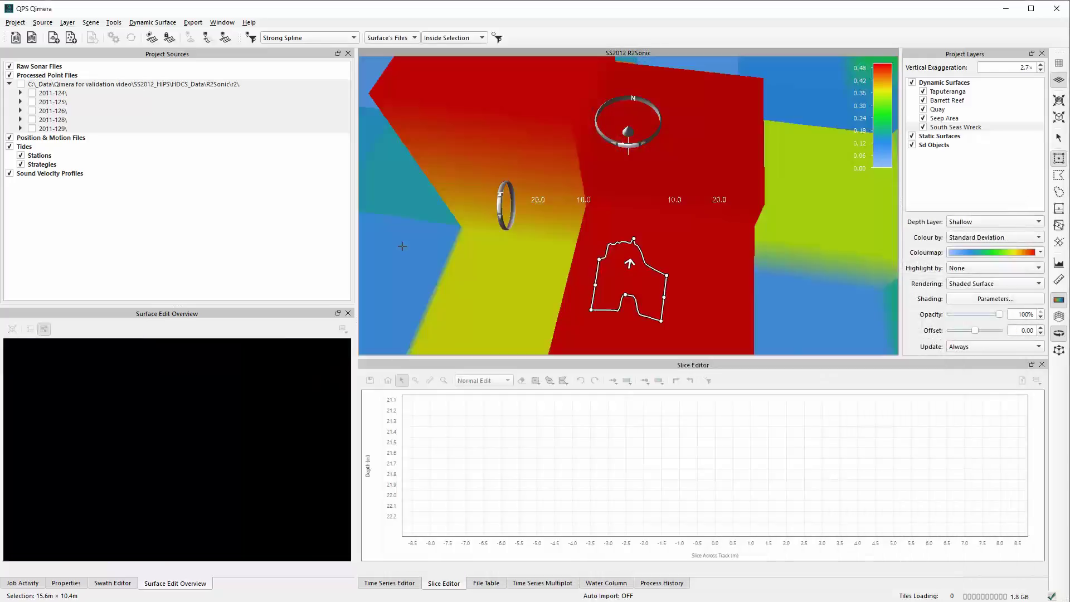
Define a slice selection of about 30.2 m by 2.7 m along the wreck's length, starting at its southern end, and load it into the Slice Editor.
{"action": "scroll", "coordinate": [613, 213], "scroll_direction": "down", "scroll_amount": 3}
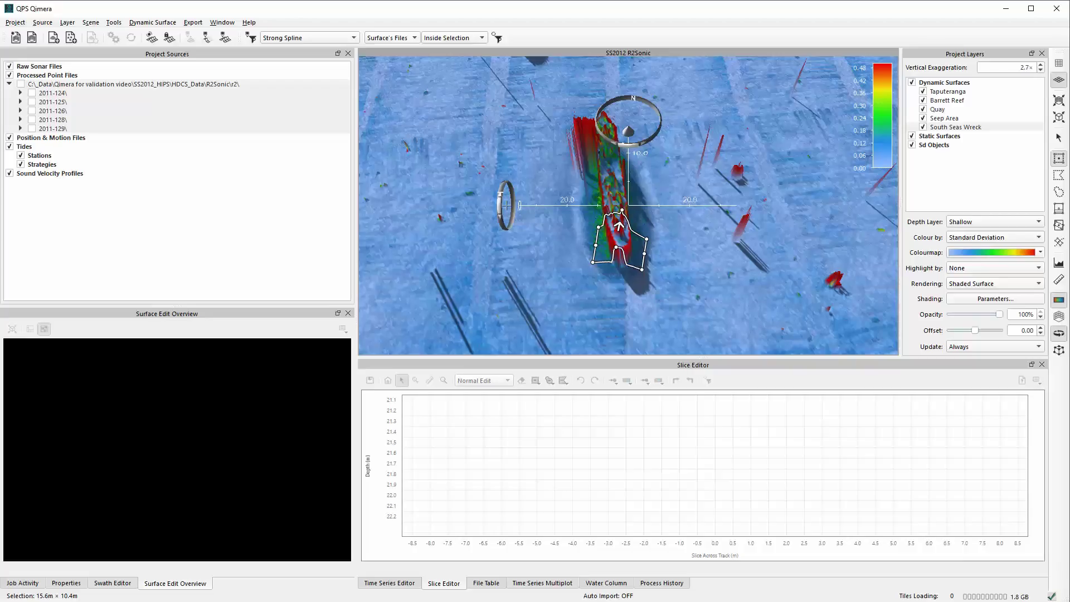
{"action": "left_click_drag", "start_coordinate": [498, 206], "coordinate": [500, 189]}
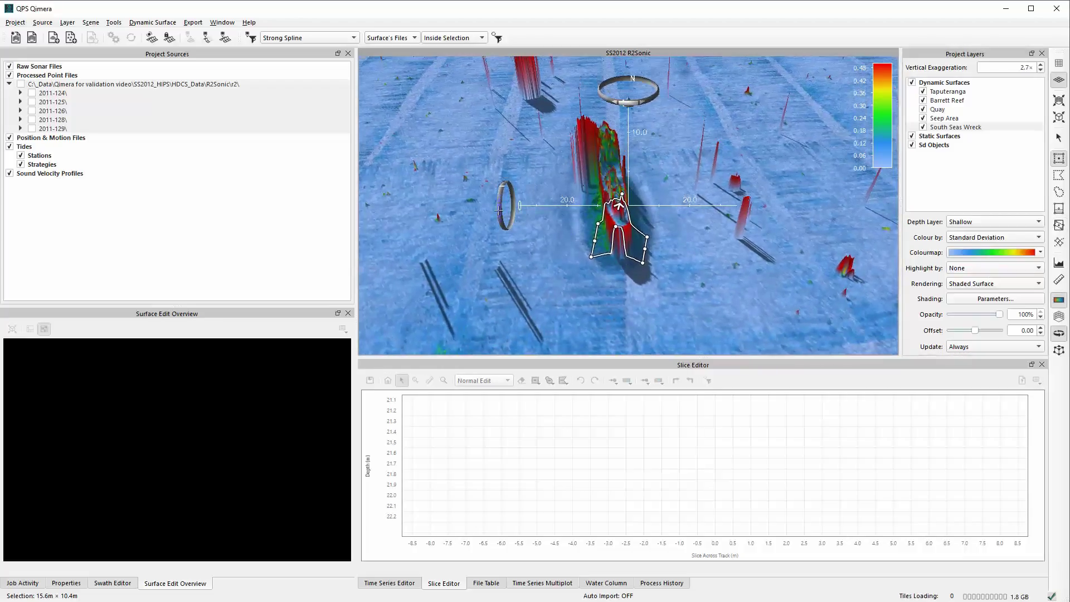
{"action": "left_click", "coordinate": [1059, 242]}
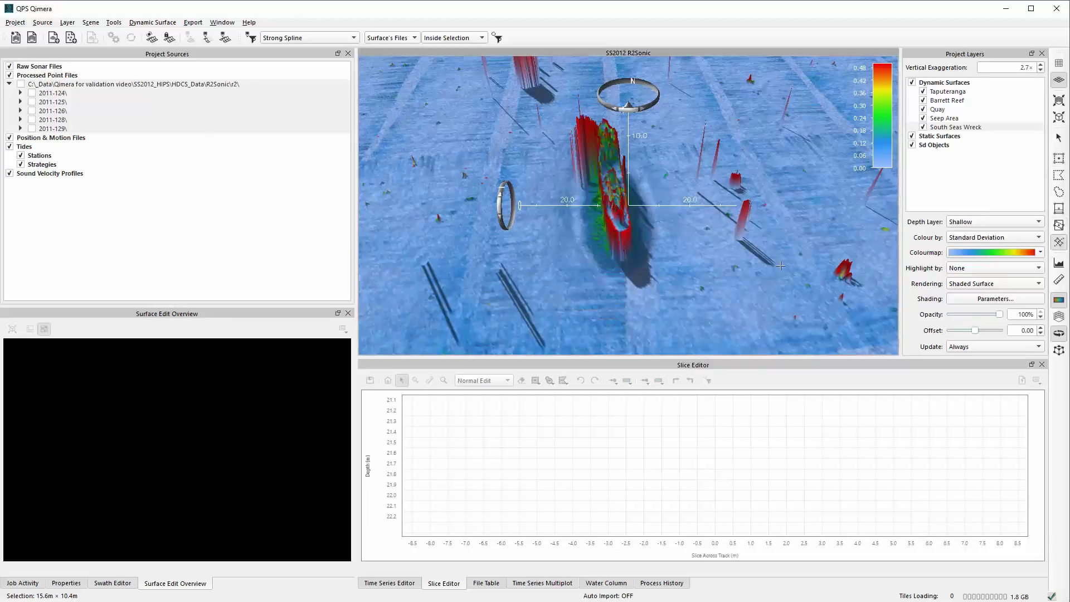
{"action": "left_click", "coordinate": [625, 271]}
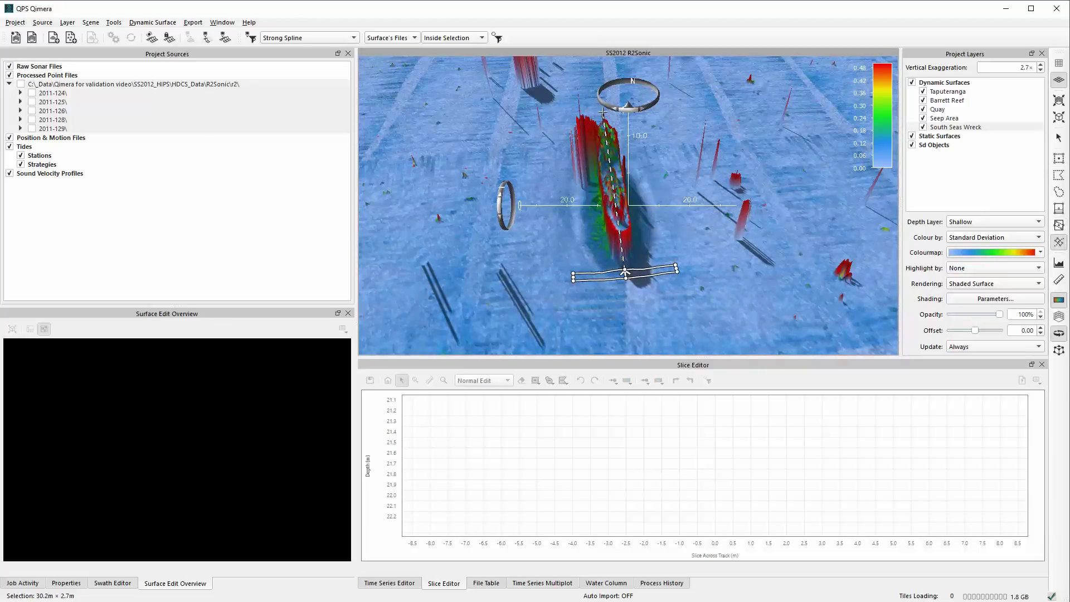
{"action": "left_click", "coordinate": [208, 38]}
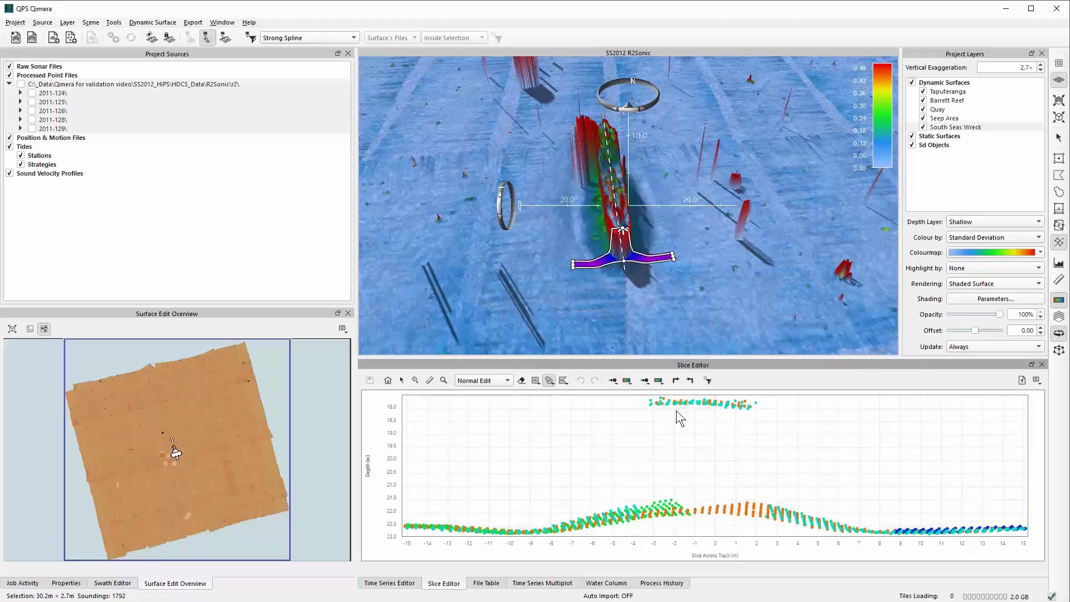
Step through successive cross-sections northward along the wreck to examine its soundings, and return to plain cursor mode without the slice selection.
{"action": "key", "text": "Up"}
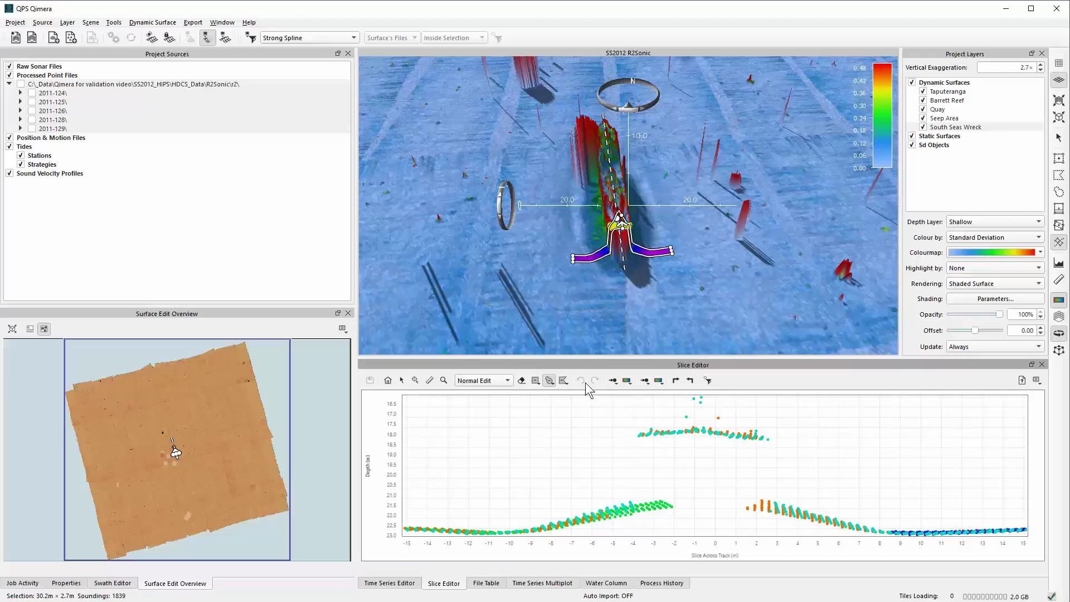
{"action": "mouse_move", "coordinate": [661, 411]}
{"action": "left_mouse_down"}
{"action": "mouse_move", "coordinate": [717, 429]}
{"action": "mouse_move", "coordinate": [701, 416]}
{"action": "left_mouse_up"}
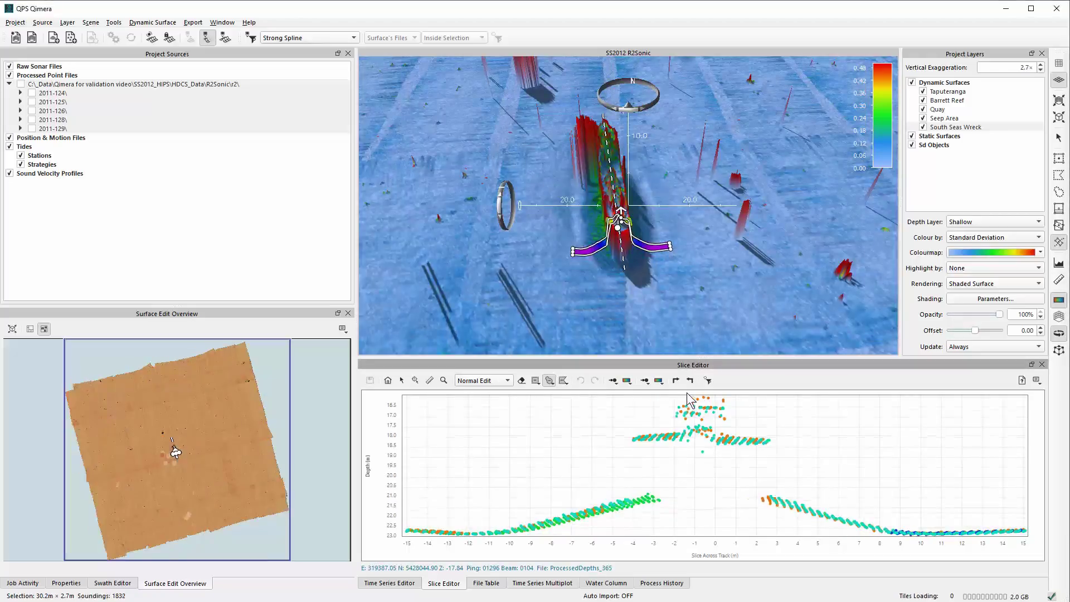
{"action": "key", "text": "w"}
{"action": "key", "text": "w"}
{"action": "key", "text": "w"}
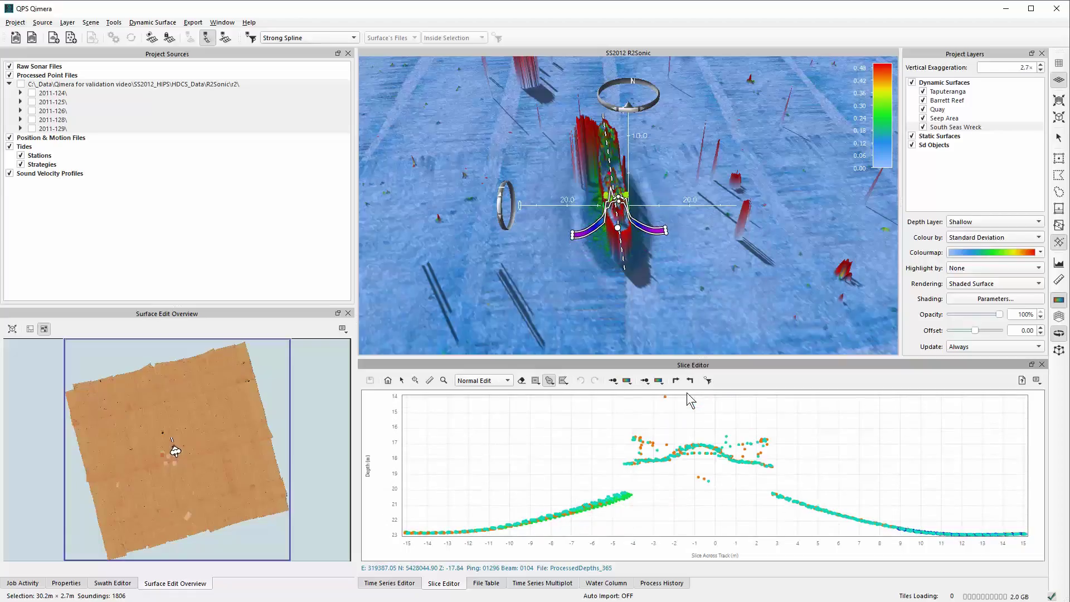
{"action": "key", "text": "w"}
{"action": "key", "text": "w"}
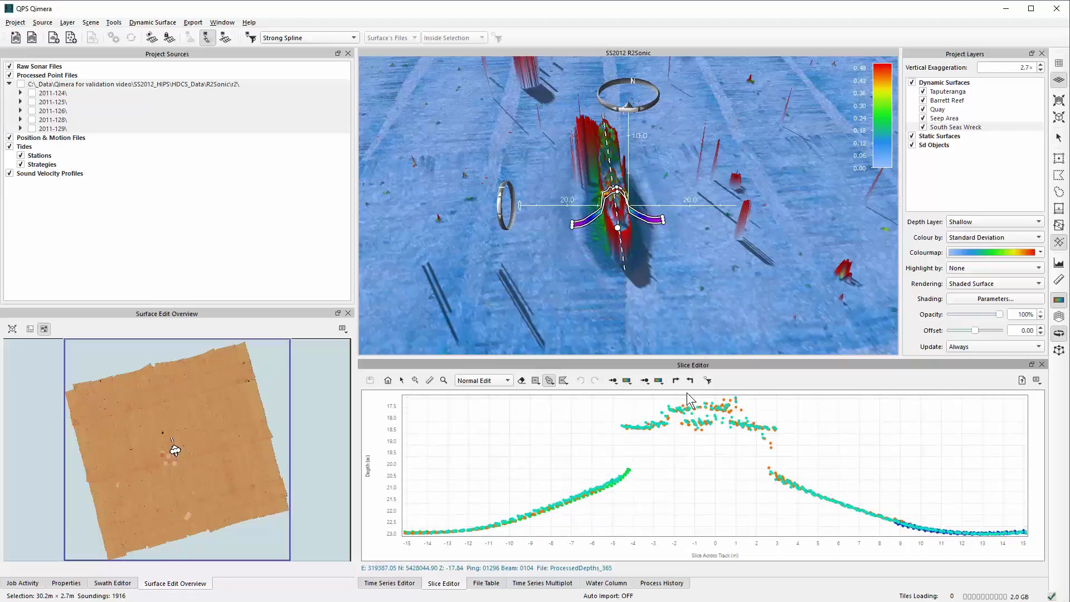
{"action": "left_click", "coordinate": [1058, 137]}
{"action": "scroll", "coordinate": [529, 196], "scroll_direction": "down", "scroll_amount": 5}
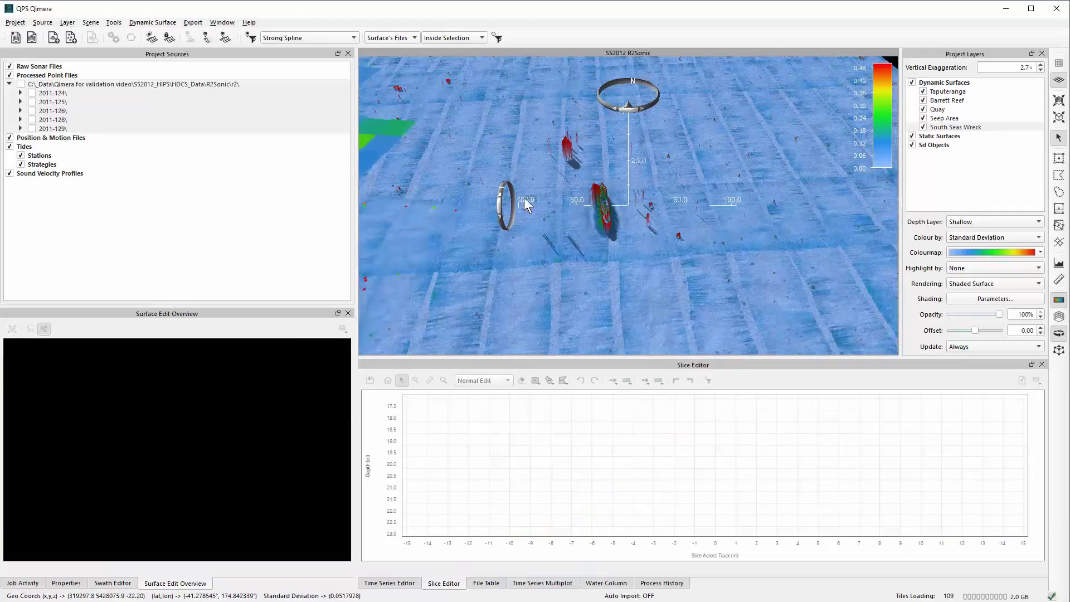
Review the list of CARIS HDCS files that surface changes can be unloaded to, and dismiss the dialog without unloading.
{"action": "left_click", "coordinate": [152, 22]}
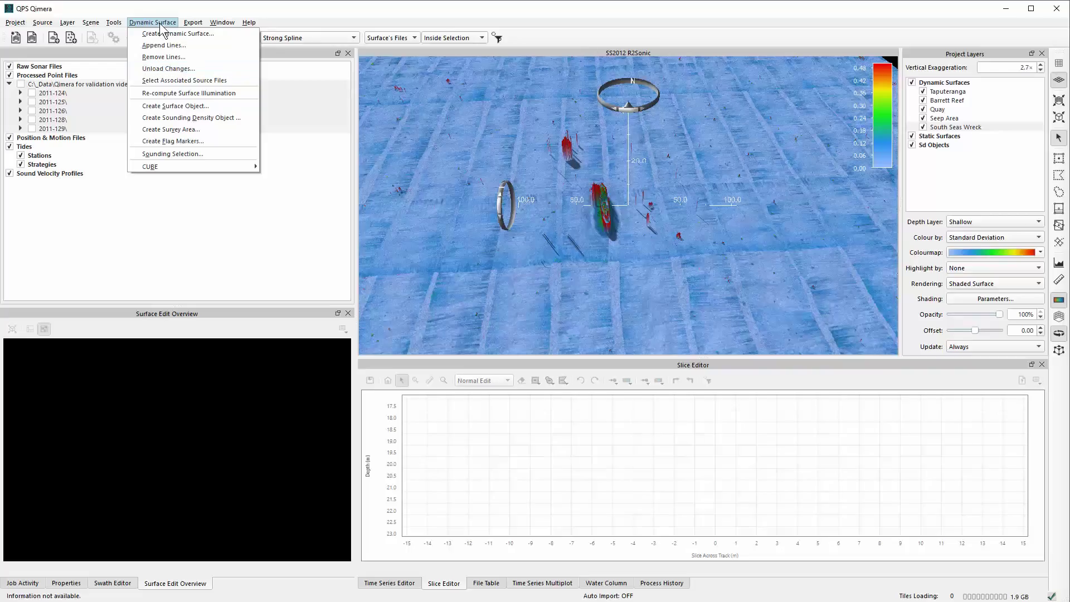
{"action": "left_click", "coordinate": [168, 68]}
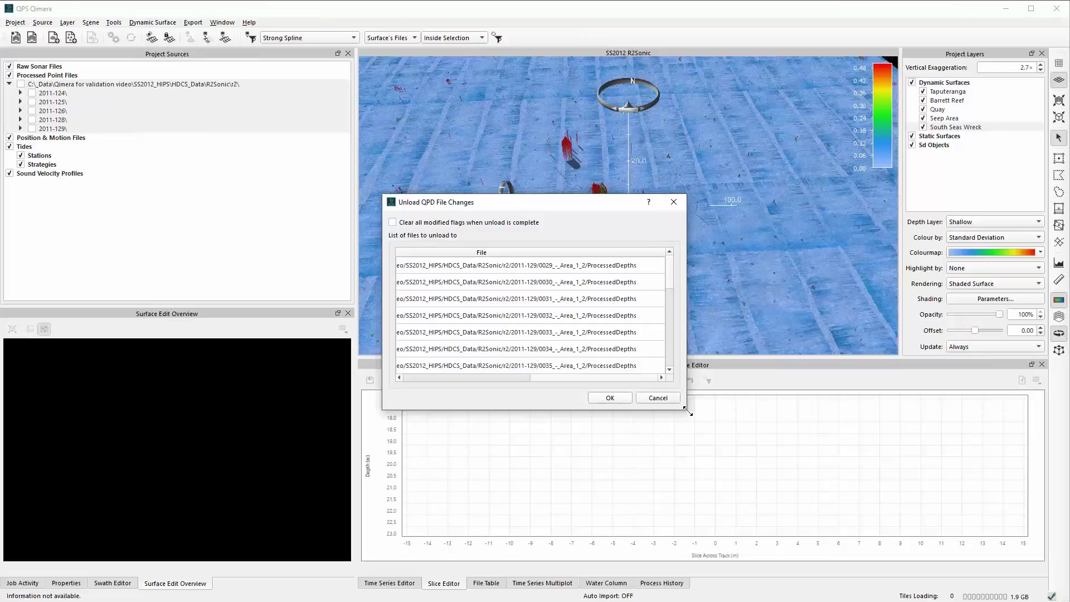
{"action": "left_click_drag", "start_coordinate": [686, 413], "coordinate": [834, 456]}
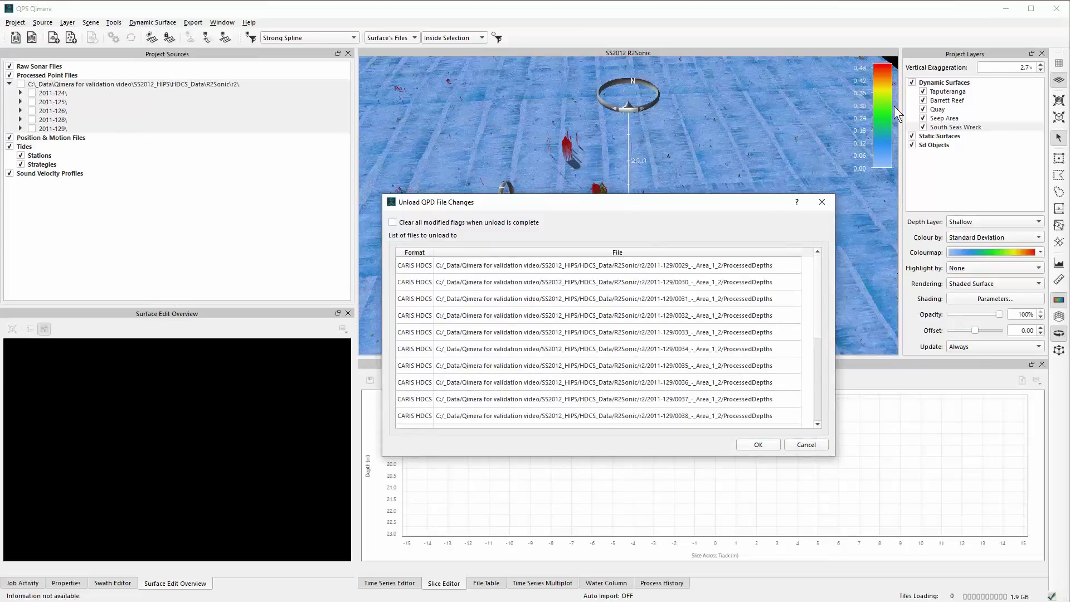
{"action": "scroll", "coordinate": [675, 374], "scroll_direction": "down", "scroll_amount": 3}
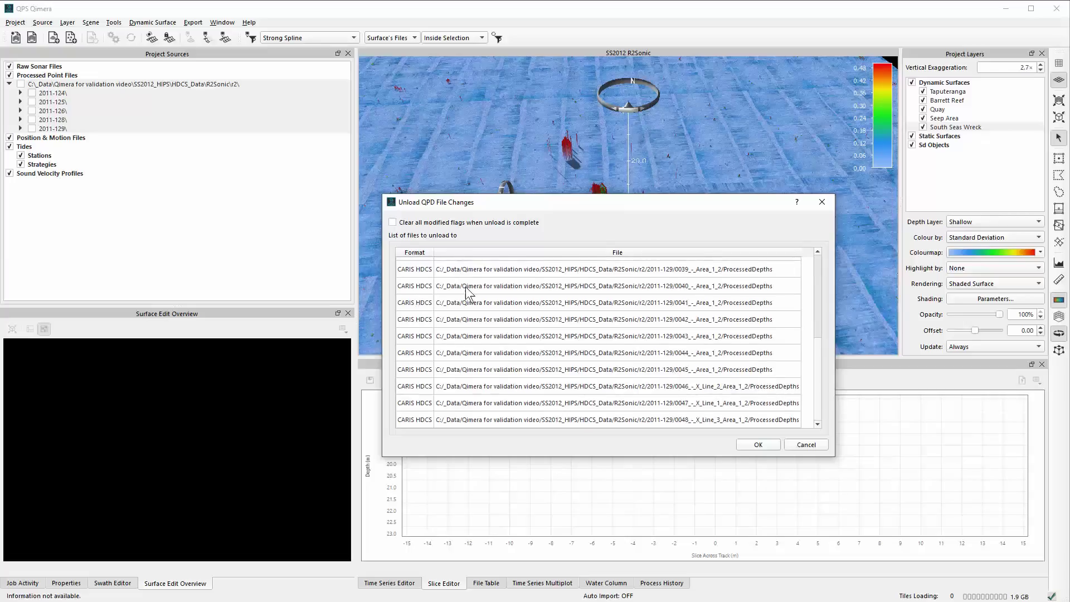
{"action": "scroll", "coordinate": [701, 342], "scroll_direction": "up", "scroll_amount": 3}
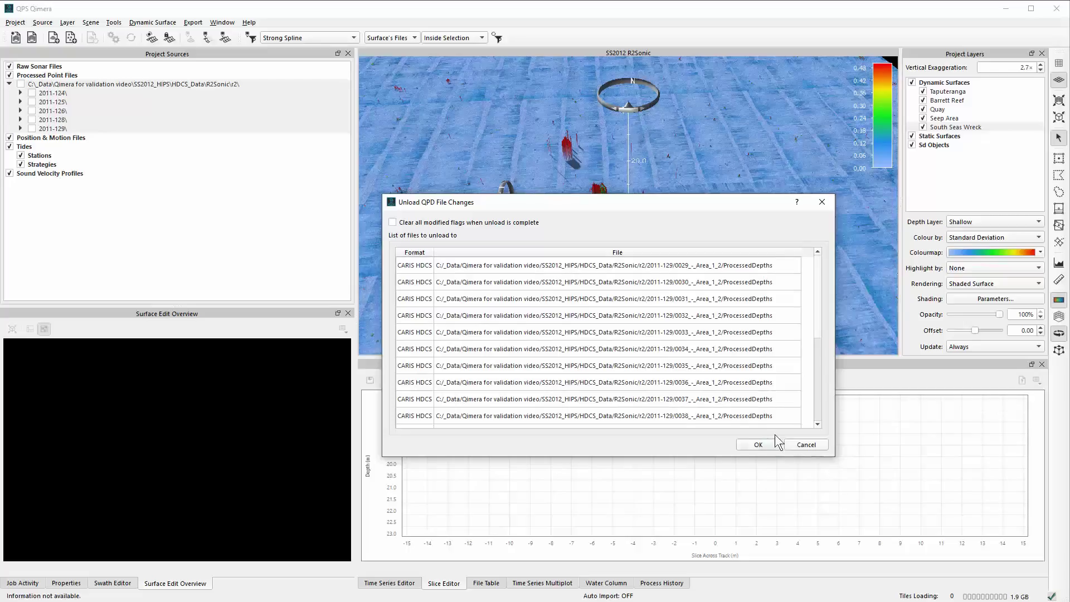
{"action": "left_click", "coordinate": [815, 445]}
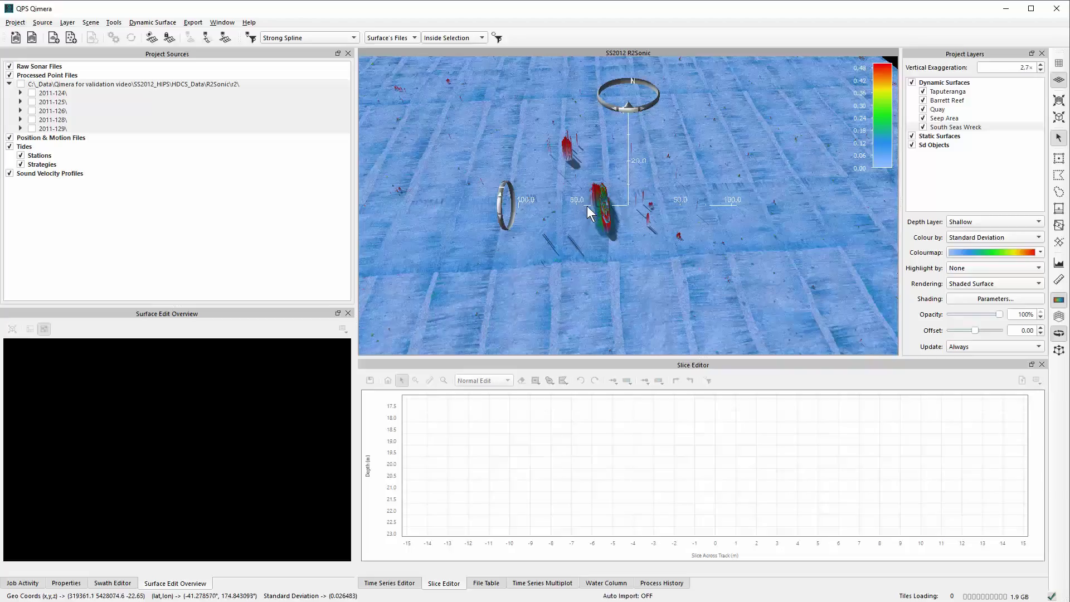
{"action": "scroll", "coordinate": [660, 184], "scroll_direction": "up", "scroll_amount": 3}
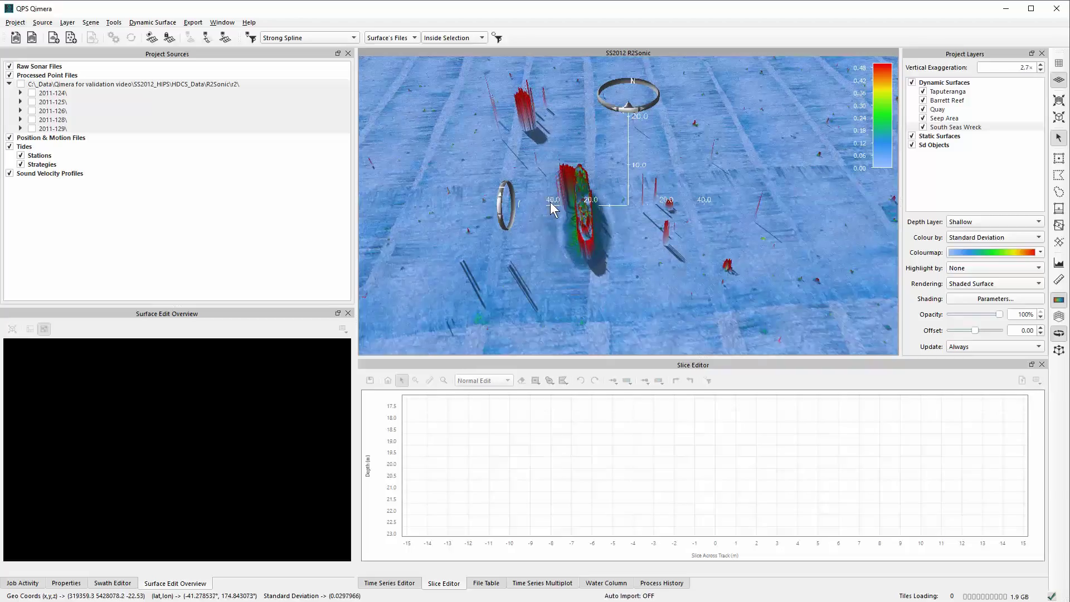